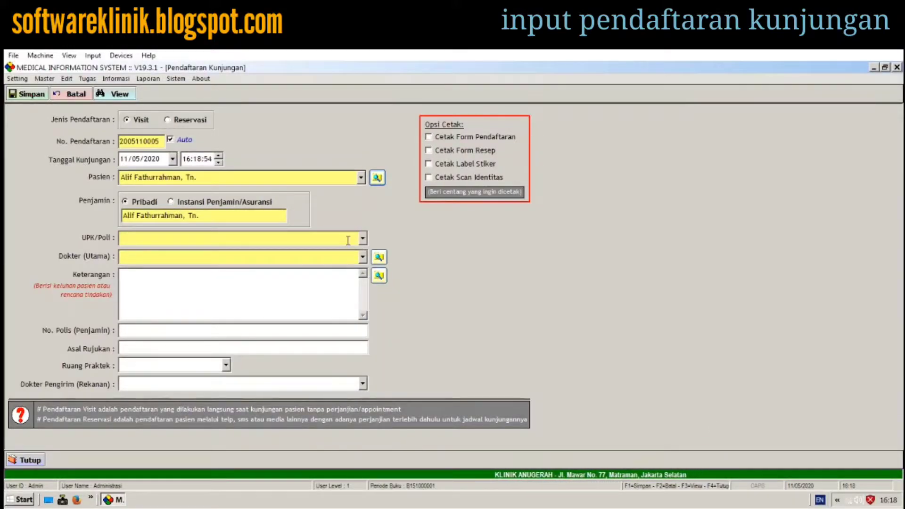
# - Set the clinic unit (UPK/Poli) of the visit registration to Poli Umum
pyautogui.write('Poli Anak')
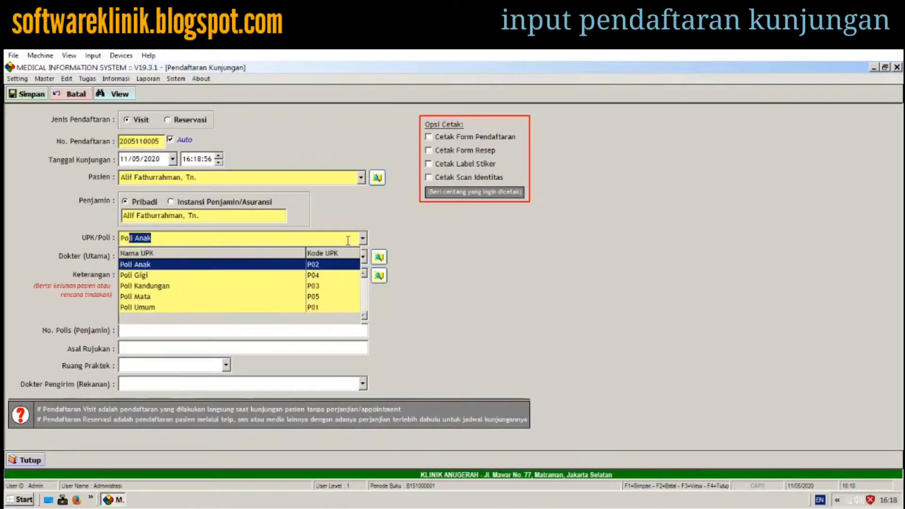
pyautogui.press('Down')
pyautogui.press('Down')
pyautogui.press('Down')
pyautogui.press('Down')
pyautogui.press('Return')
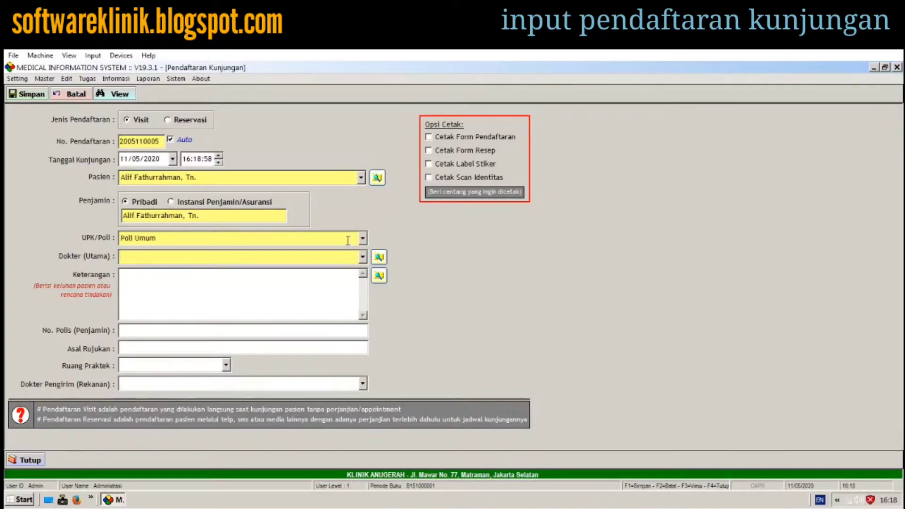
# - Assign the required general practitioner (DOKTER UMUM) as the main doctor for the visit
pyautogui.write('dr')
pyautogui.press('Down')
pyautogui.press('Down')
pyautogui.press('Down')
pyautogui.press('Down')
pyautogui.press('Down')
pyautogui.press('Down')
pyautogui.press('Down')
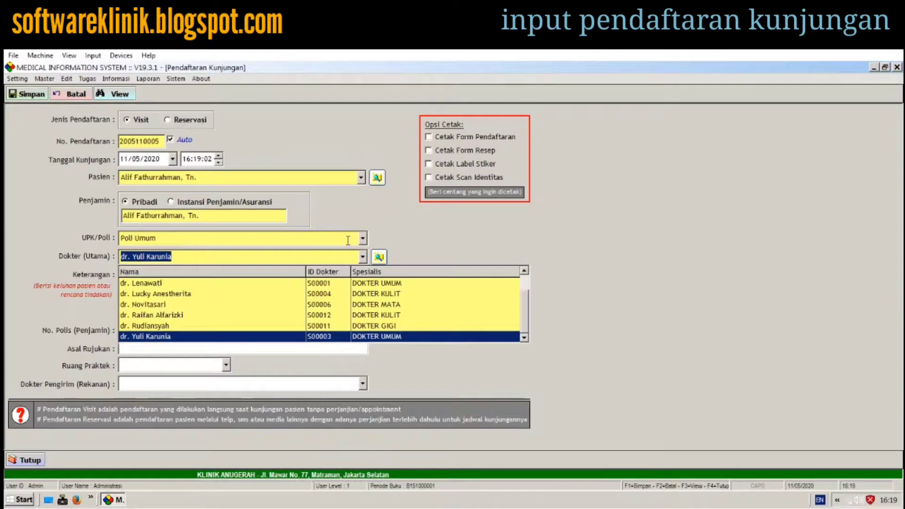
pyautogui.press('Up')
pyautogui.press('Up')
pyautogui.press('Up')
pyautogui.press('Up')
pyautogui.press('Up')
pyautogui.press('Return')
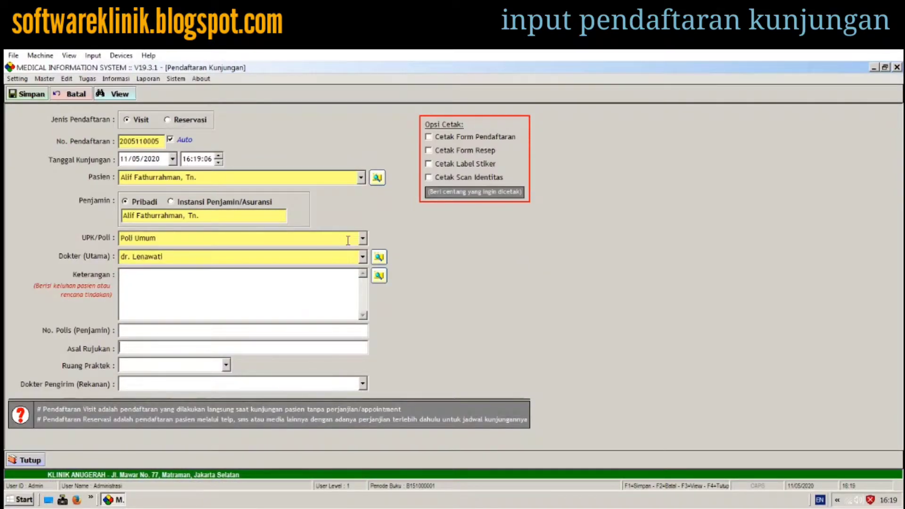
# - Set the practice room to RUANG B, leave the referring doctor empty, and save the visit registration
pyautogui.press('Down')
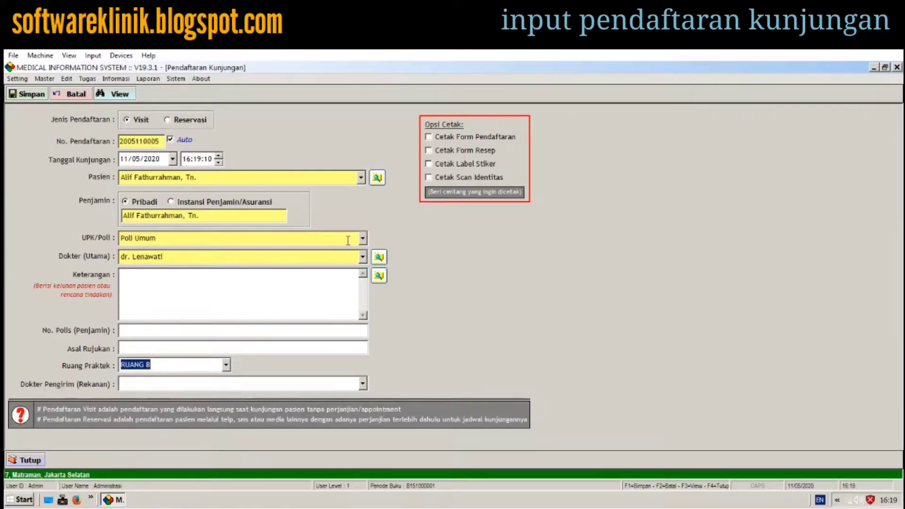
pyautogui.click(362, 390)
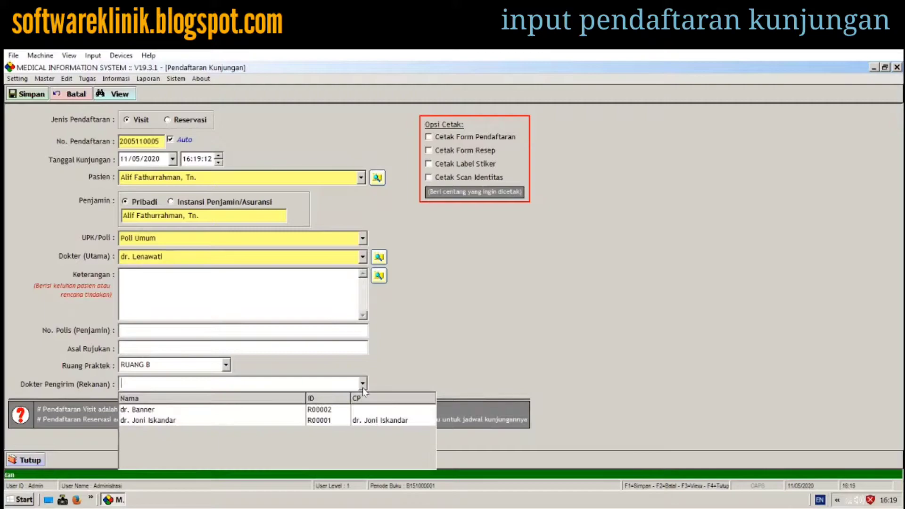
pyautogui.click(363, 389)
pyautogui.click(18, 96)
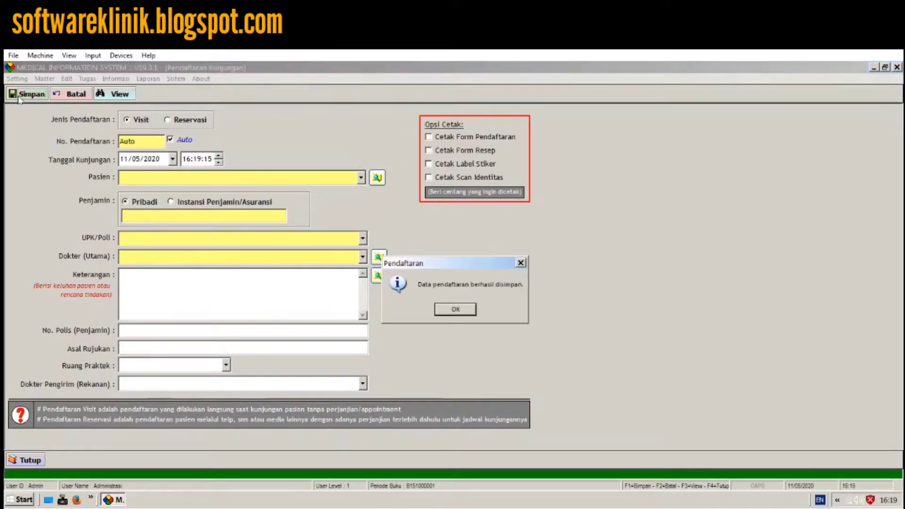
pyautogui.click(452, 312)
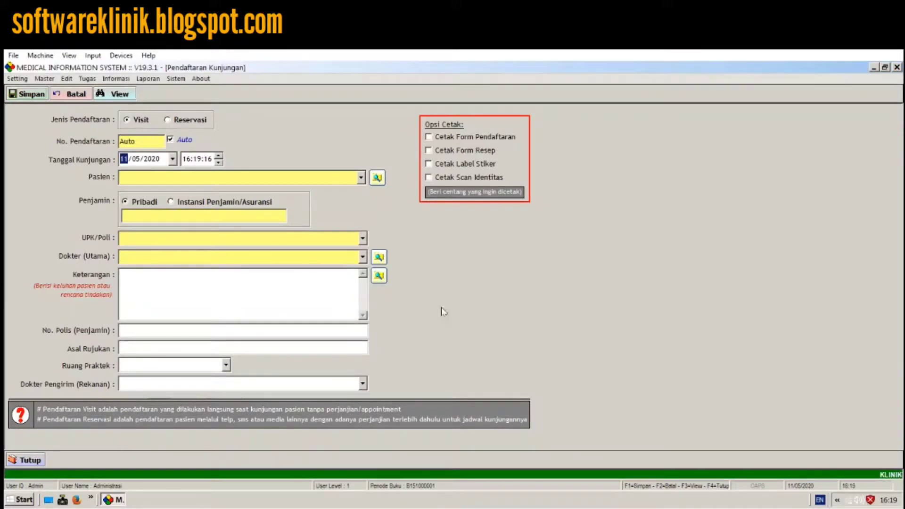
# - Open the patient visit list and view the medical history of the newly registered patient
pyautogui.click(100, 96)
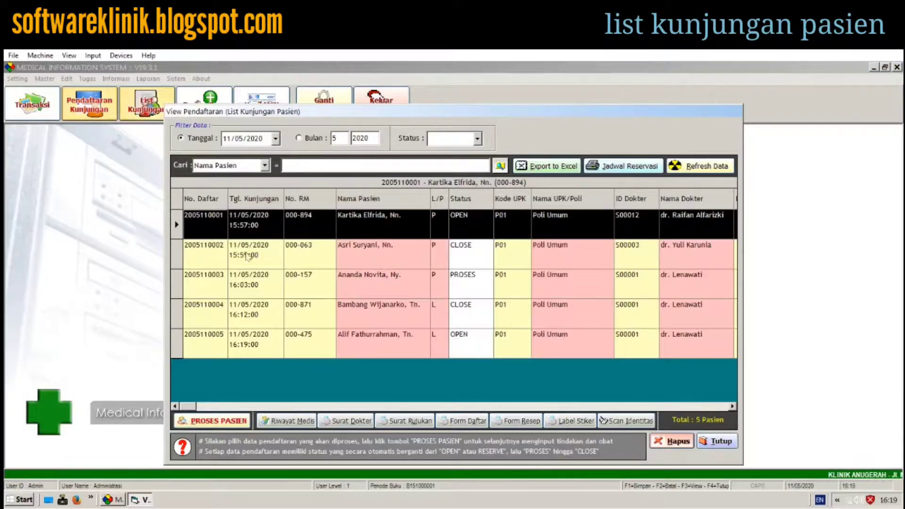
pyautogui.click(382, 342)
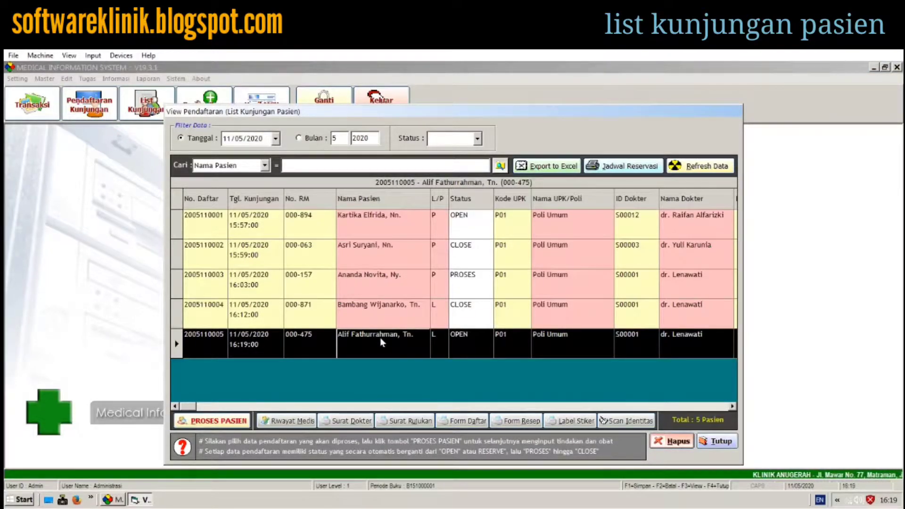
pyautogui.click(300, 417)
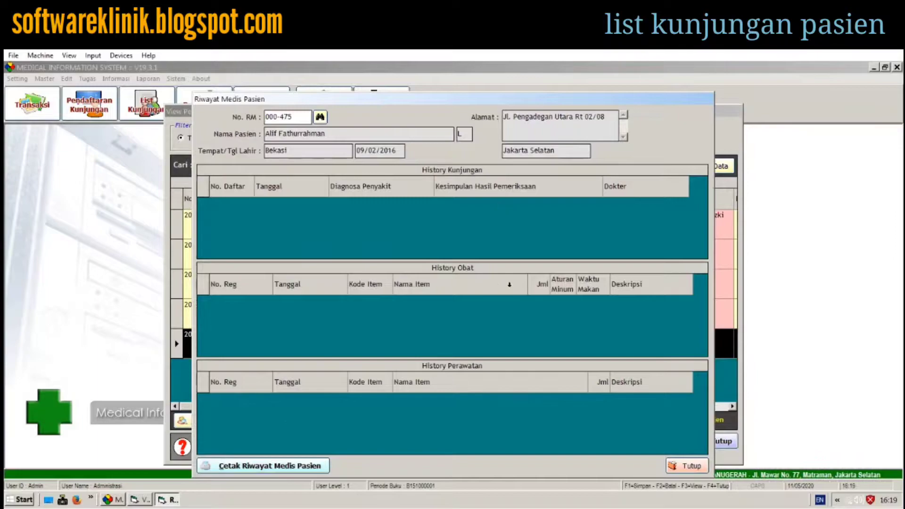
pyautogui.click(688, 466)
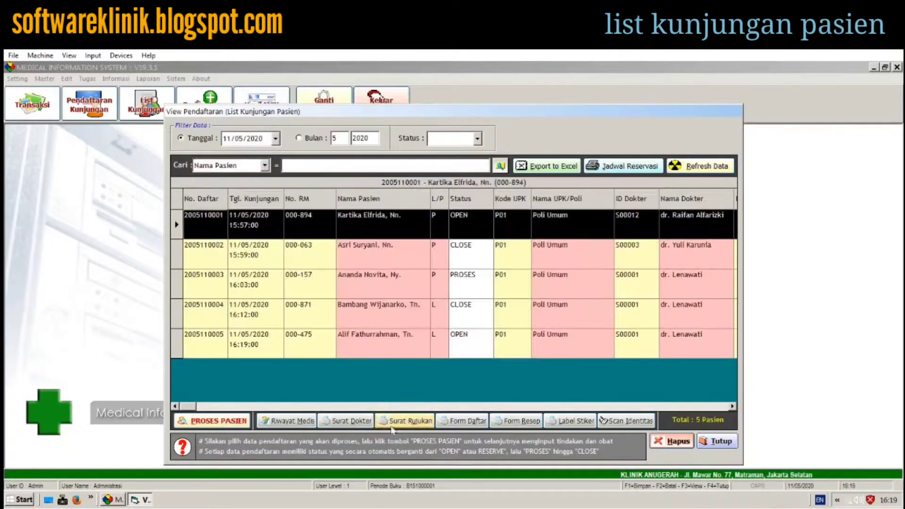
# - Create a Surat Keterangan Sakit for the newly registered patient, preview its printout, and close the letter
pyautogui.click(308, 349)
pyautogui.click(348, 421)
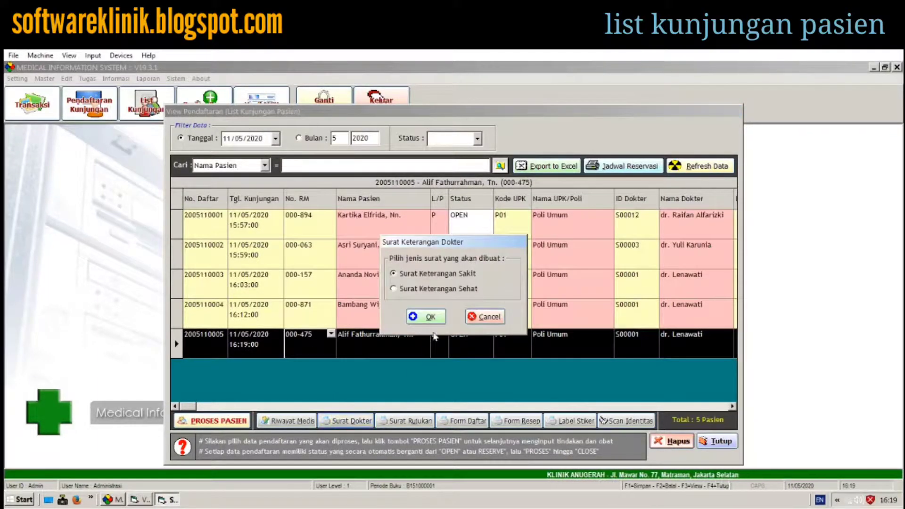
pyautogui.click(433, 317)
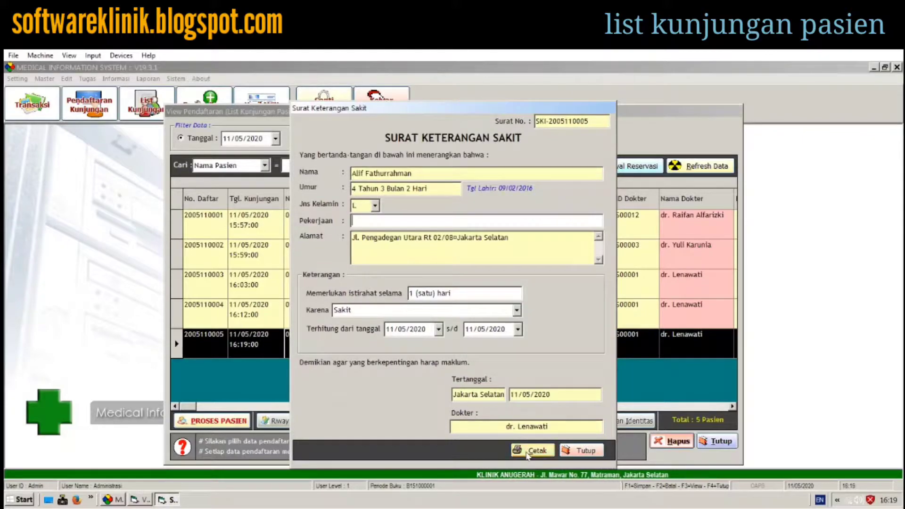
pyautogui.click(528, 451)
pyautogui.click(434, 304)
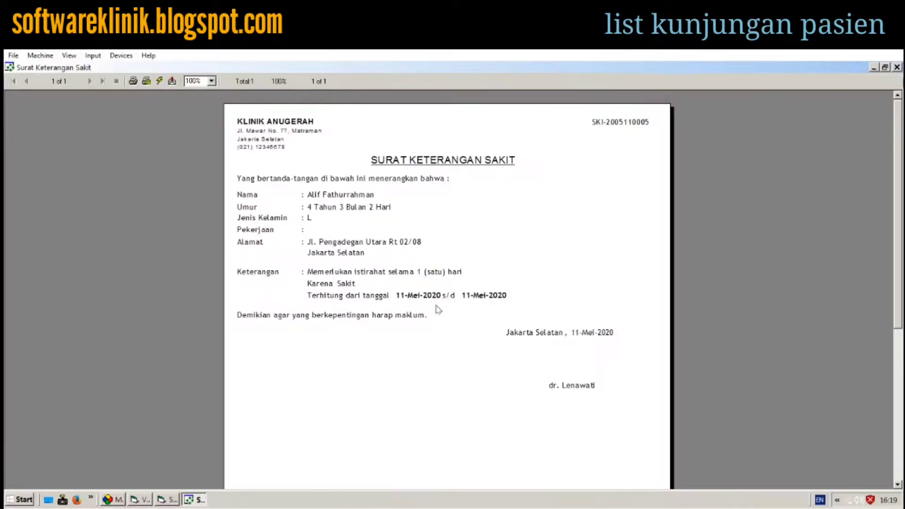
pyautogui.click(897, 68)
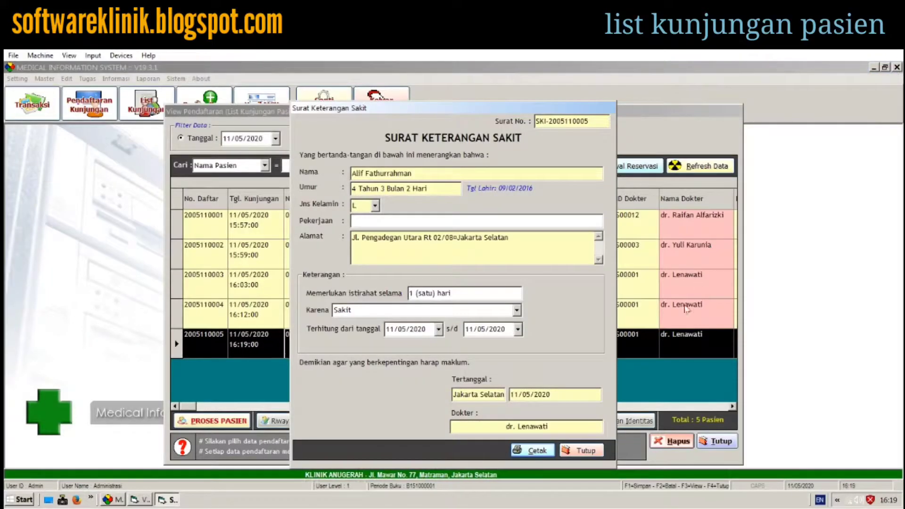
pyautogui.click(585, 449)
# - Preview the printout of the same patient's Surat Rujukan, and close the referral letter without saving it
pyautogui.click(405, 421)
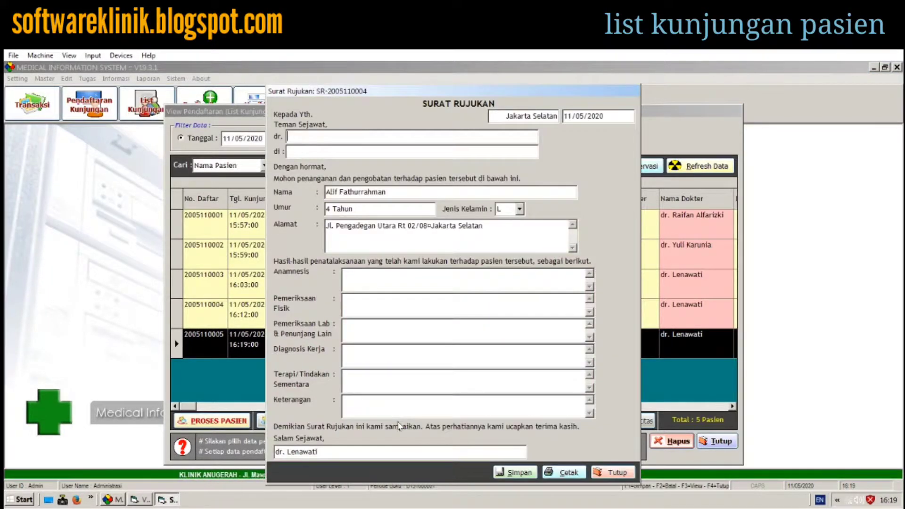
pyautogui.click(568, 473)
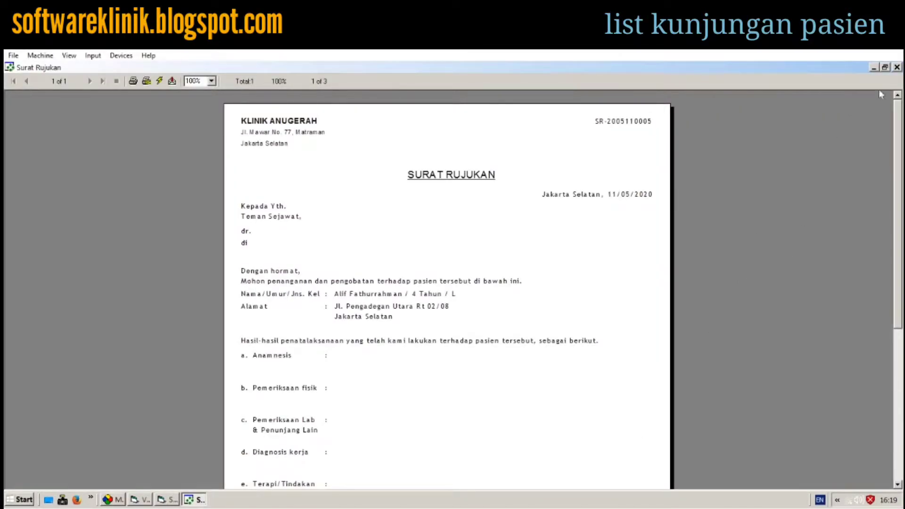
pyautogui.click(897, 67)
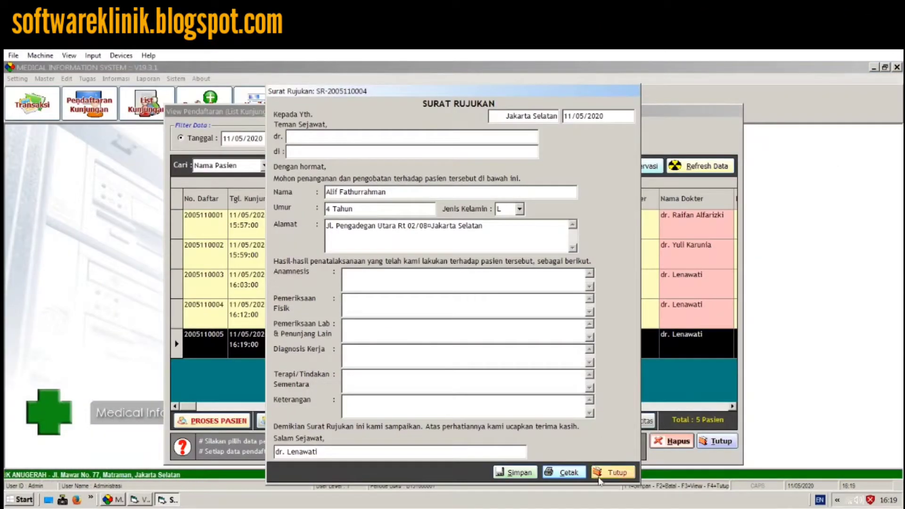
pyautogui.click(601, 476)
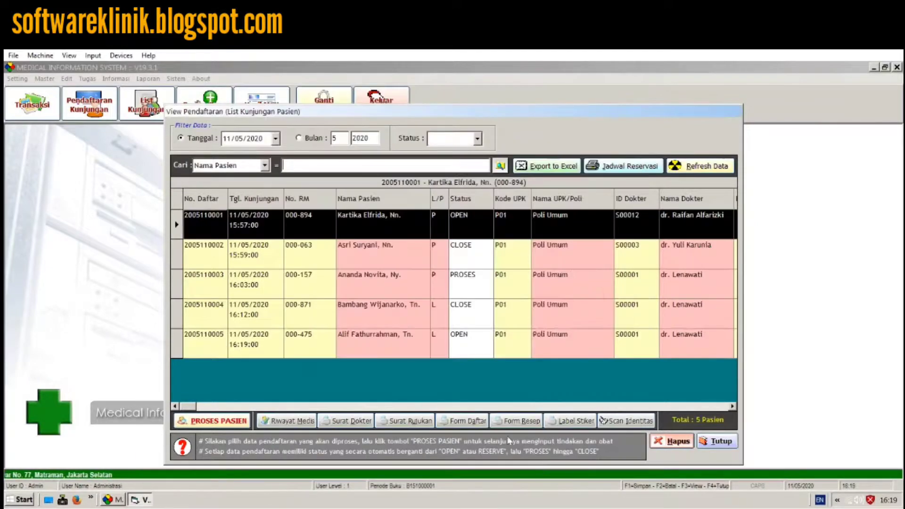
# - Preview the printable registration form for the newly registered patient's visit, and close the preview
pyautogui.click(451, 355)
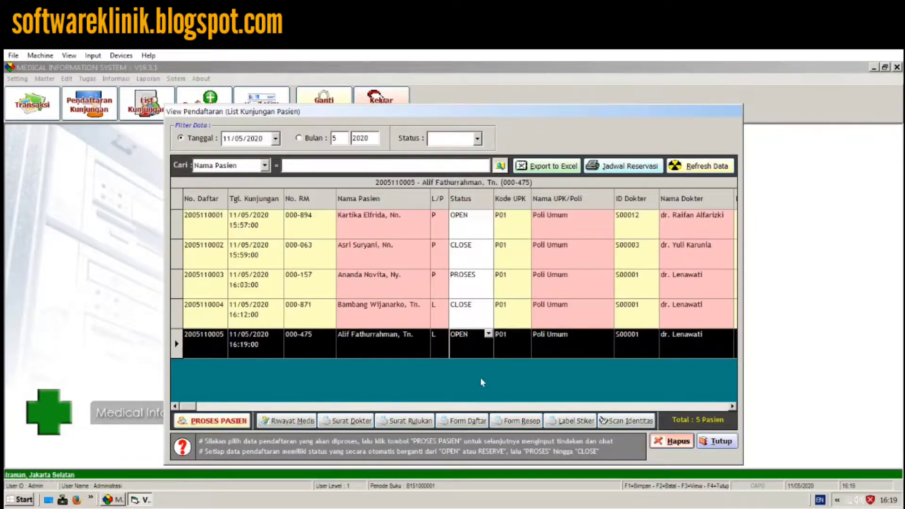
pyautogui.click(477, 420)
pyautogui.moveTo(897, 176)
pyautogui.mouseDown()
pyautogui.moveTo(893, 236)
pyautogui.moveTo(894, 148)
pyautogui.mouseUp()
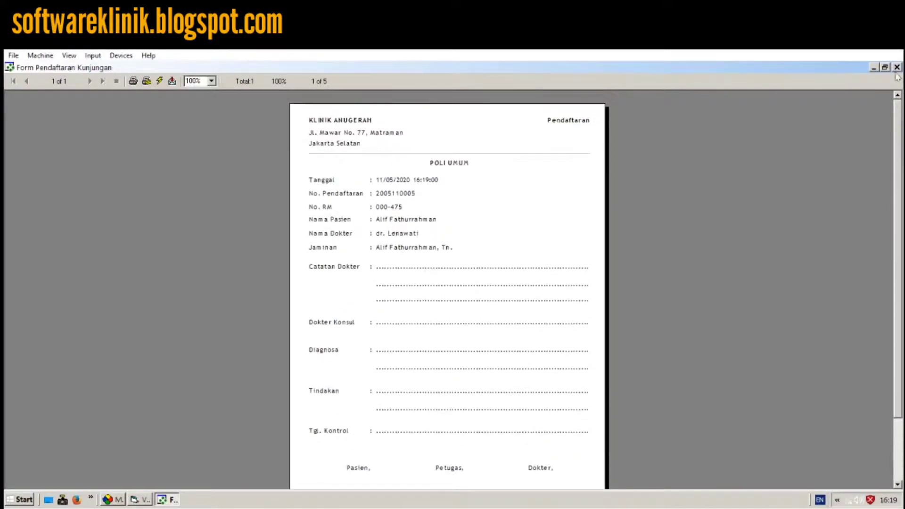
pyautogui.click(897, 67)
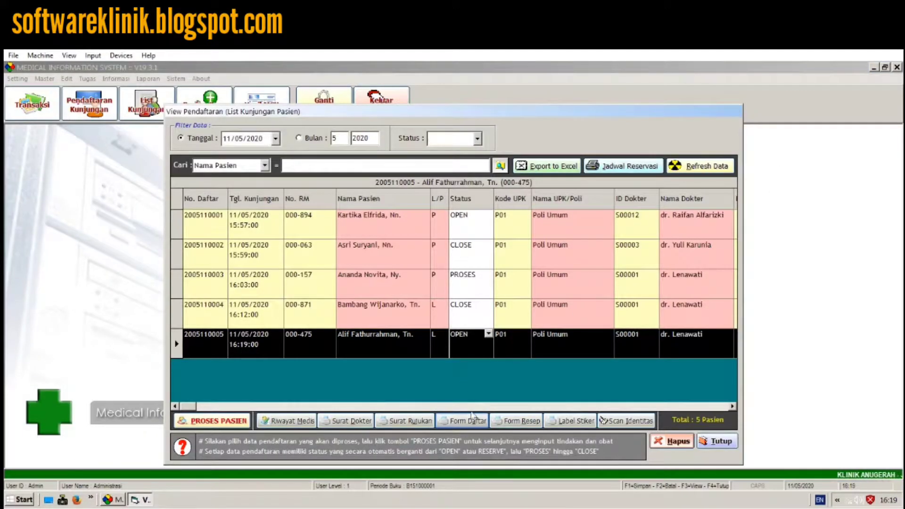
# - Preview the printable prescription form for the same visit, and close the preview
pyautogui.click(515, 421)
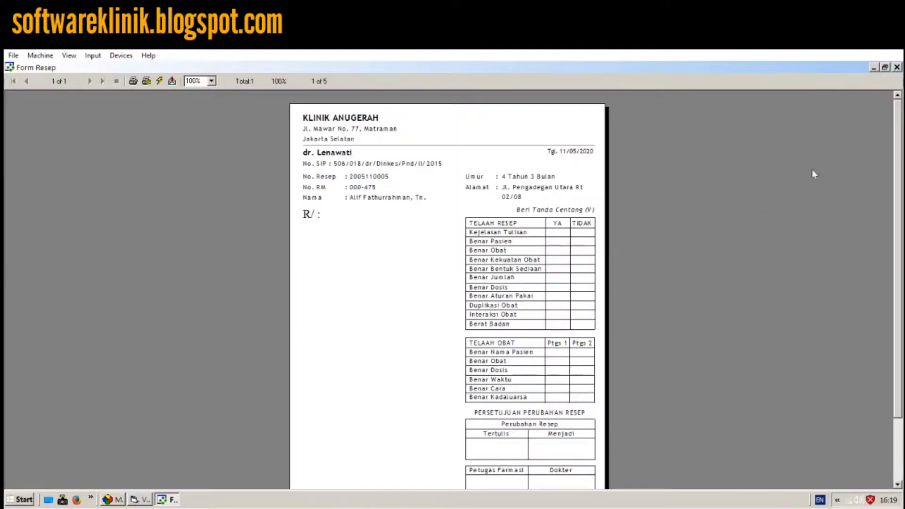
pyautogui.moveTo(896, 129)
pyautogui.mouseDown()
pyautogui.moveTo(898, 211)
pyautogui.moveTo(902, 129)
pyautogui.mouseUp()
pyautogui.click(898, 67)
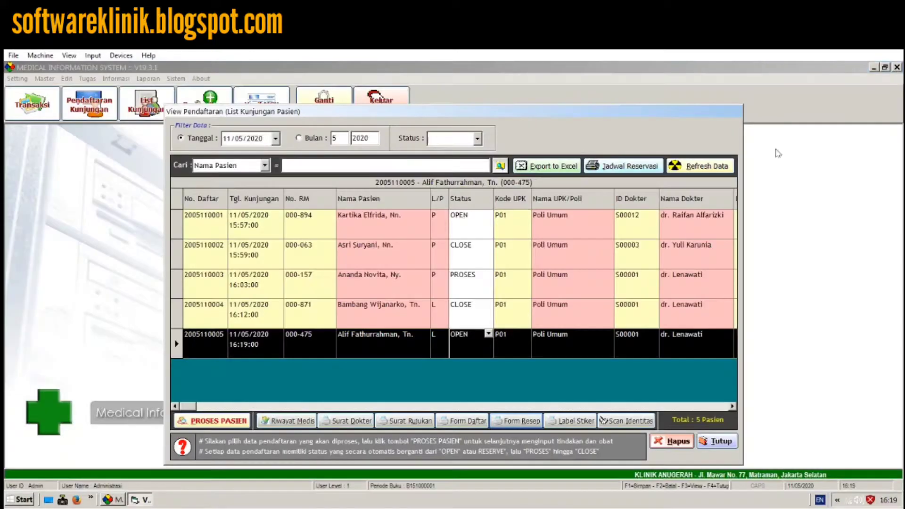
# - Preview the patient's label stickers for all six label positions, and return to the visit list
pyautogui.click(565, 421)
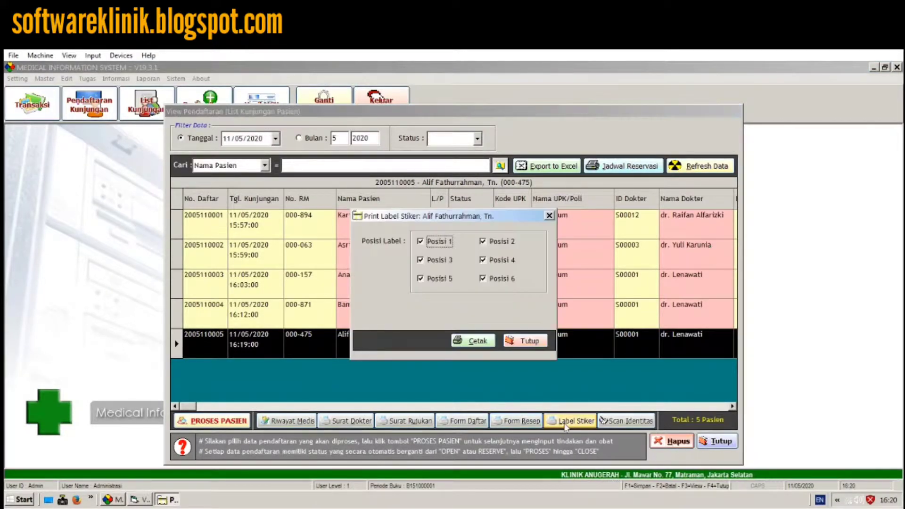
pyautogui.click(473, 341)
pyautogui.click(449, 310)
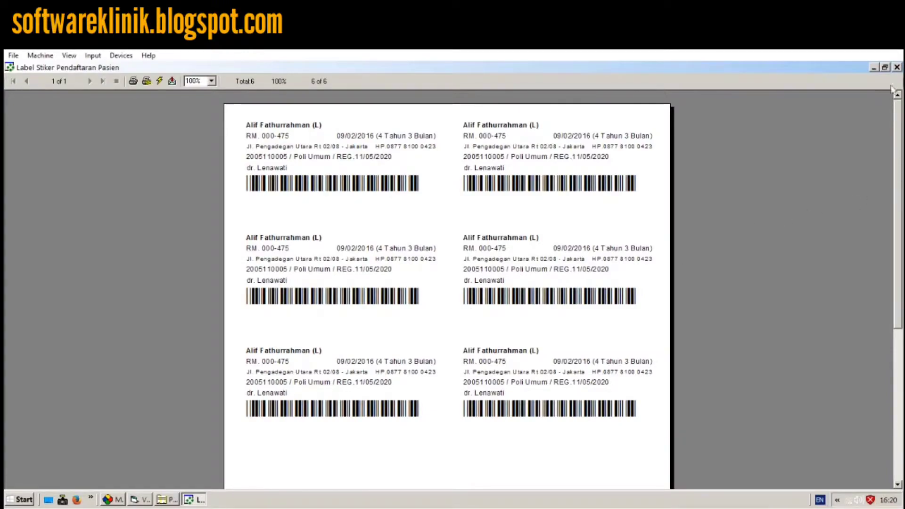
pyautogui.click(897, 68)
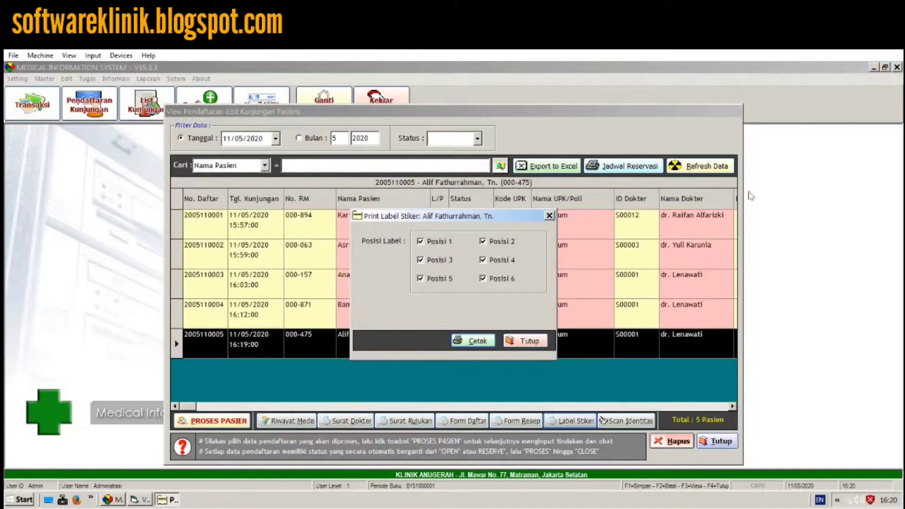
pyautogui.click(527, 342)
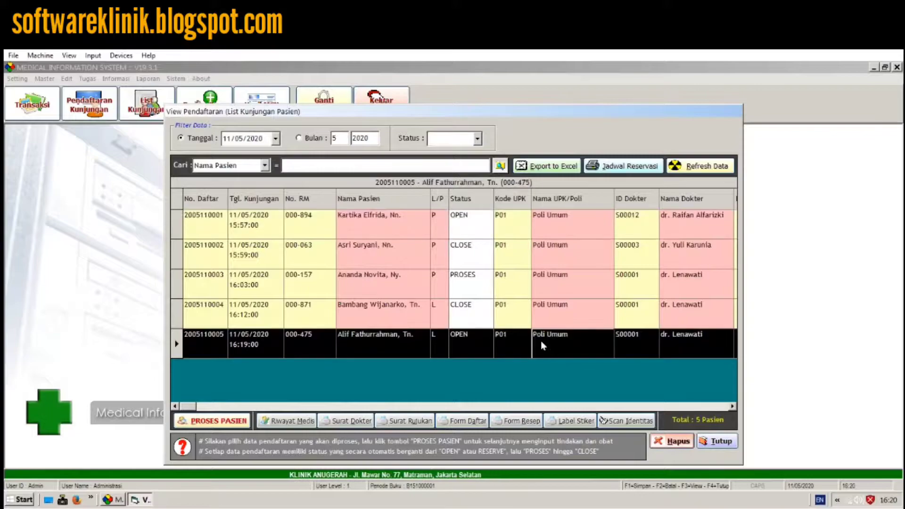
# - Process the selected visit and add 5 PARACETAMOL TAB 500 MG as Resep, 3x1, Sdh-Mkn, accepting the default prescribing doctor
pyautogui.click(220, 418)
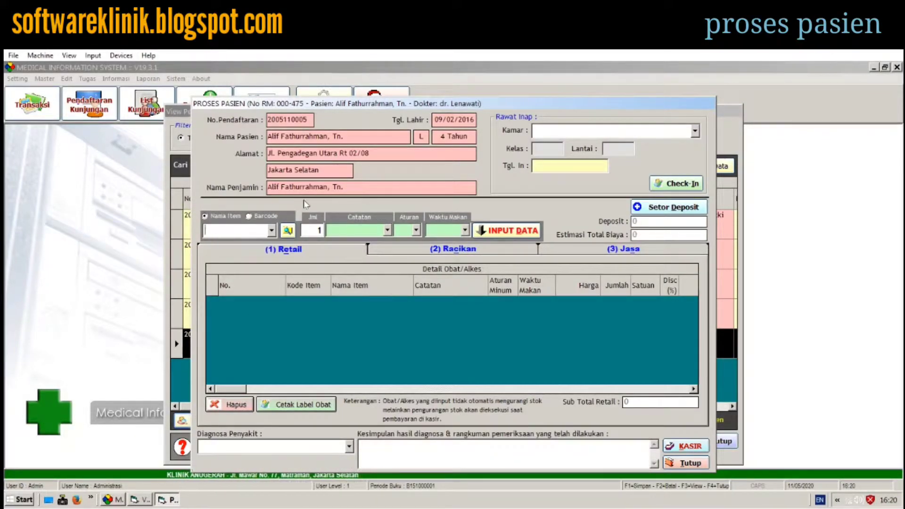
pyautogui.write('PRAc')
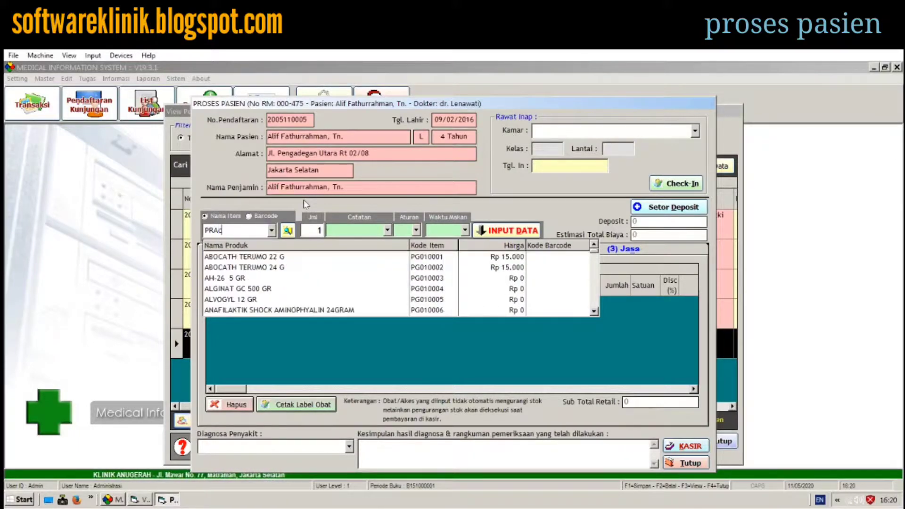
pyautogui.press('BackSpace')
pyautogui.press('BackSpace')
pyautogui.press('BackSpace')
pyautogui.write('ARACETAMOL TA')
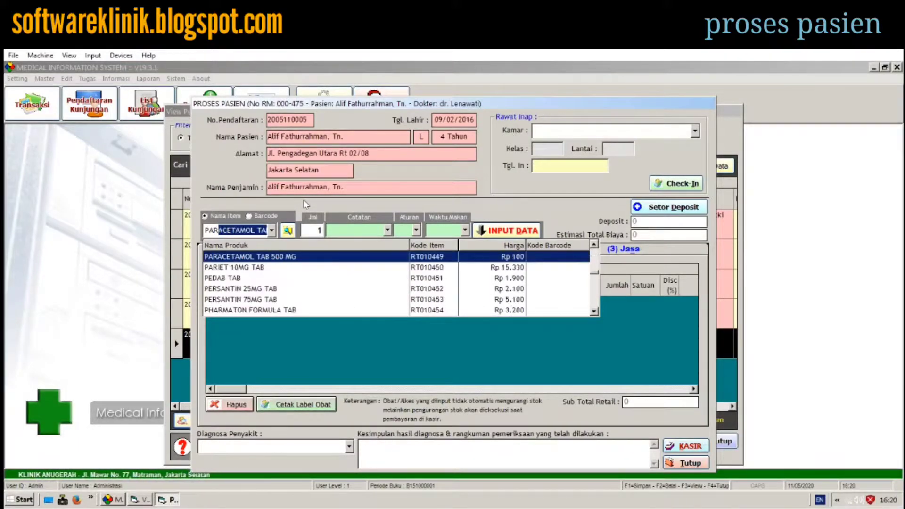
pyautogui.press('Return')
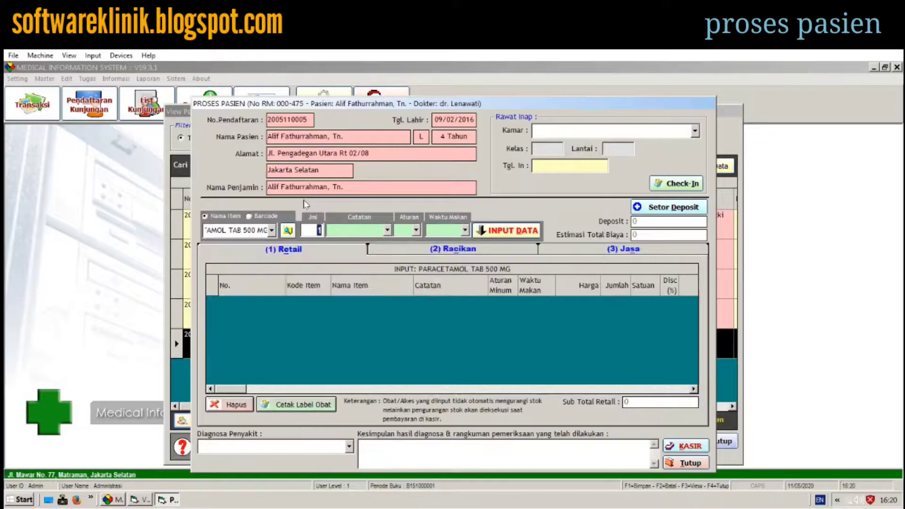
pyautogui.write('5')
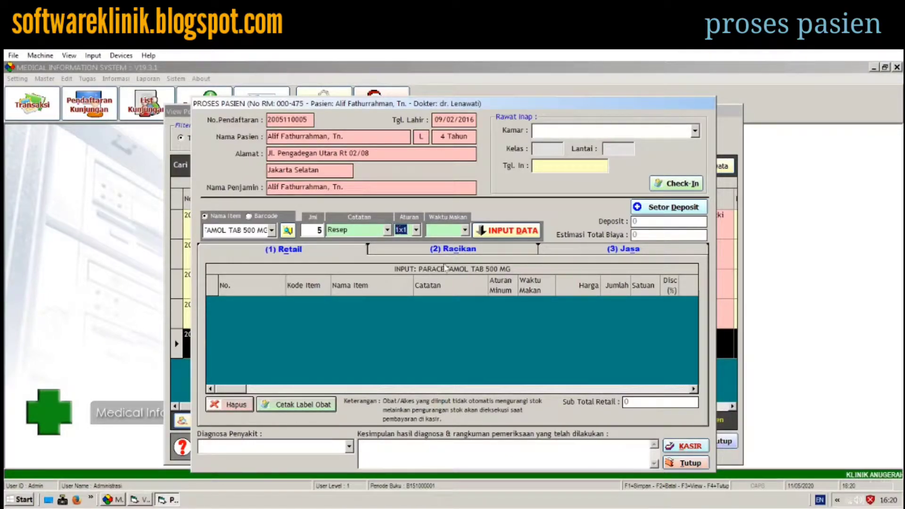
pyautogui.press('Return')
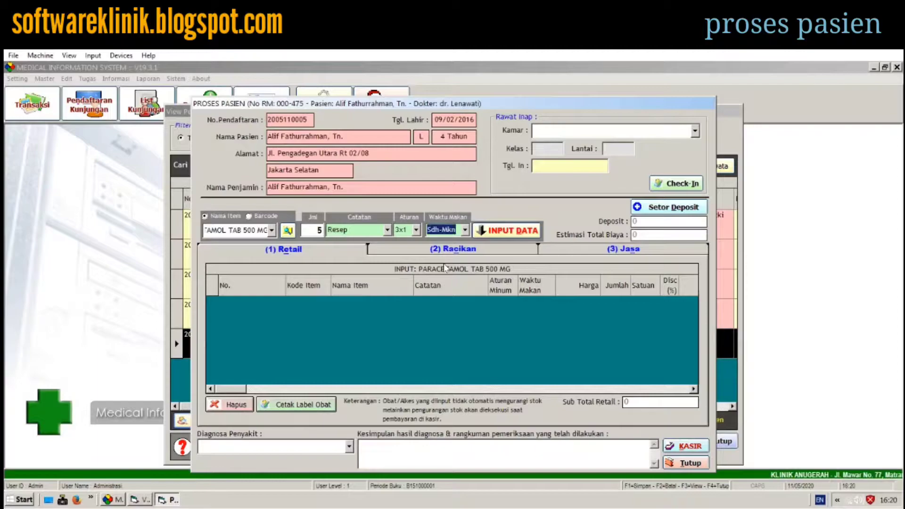
pyautogui.press('Return')
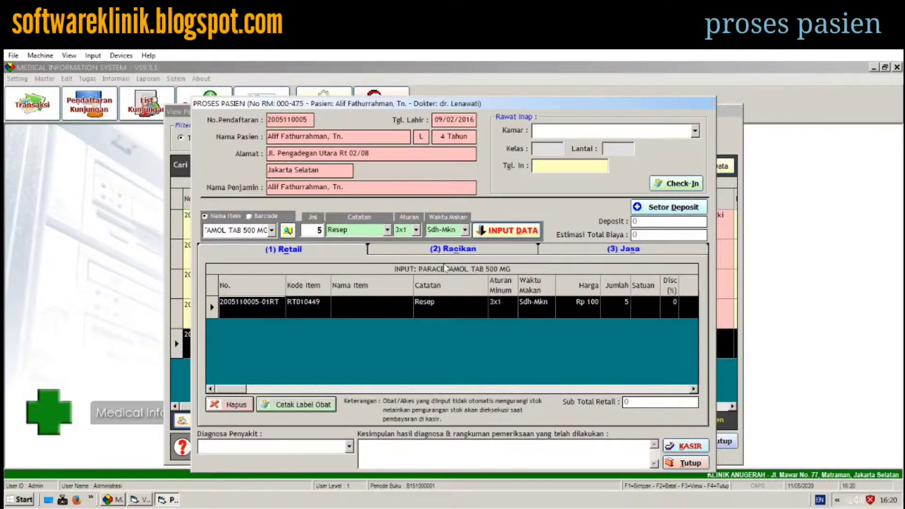
pyautogui.press('Return')
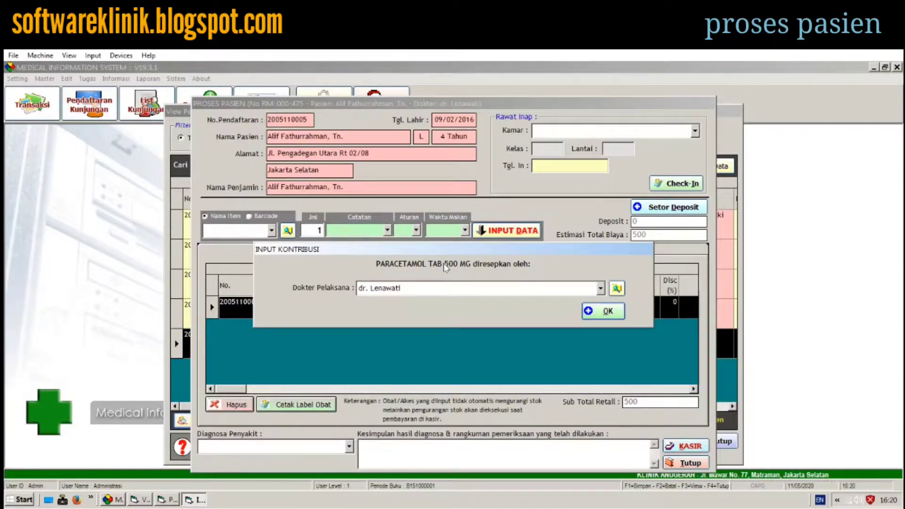
pyautogui.press('Return')
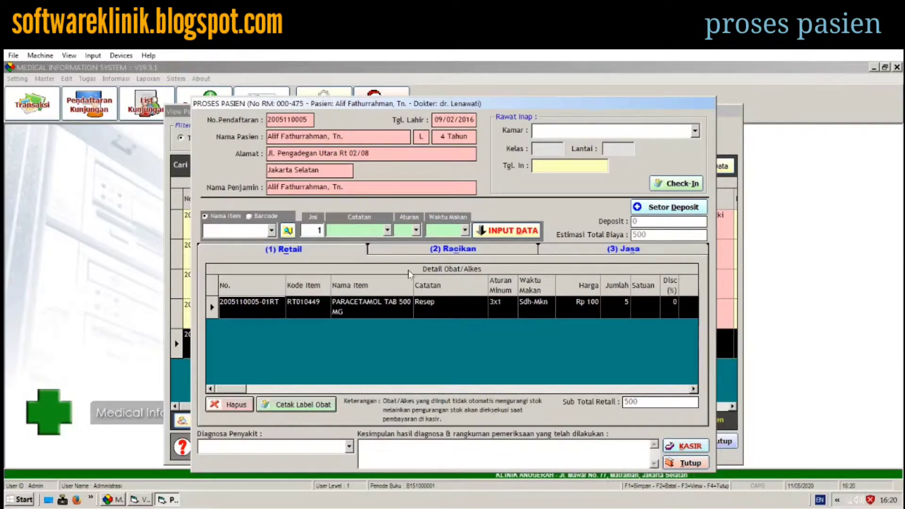
# - Preview the medicine label sticker for the paracetamol starting from position 1, and return to the patient's processing form
pyautogui.click(330, 406)
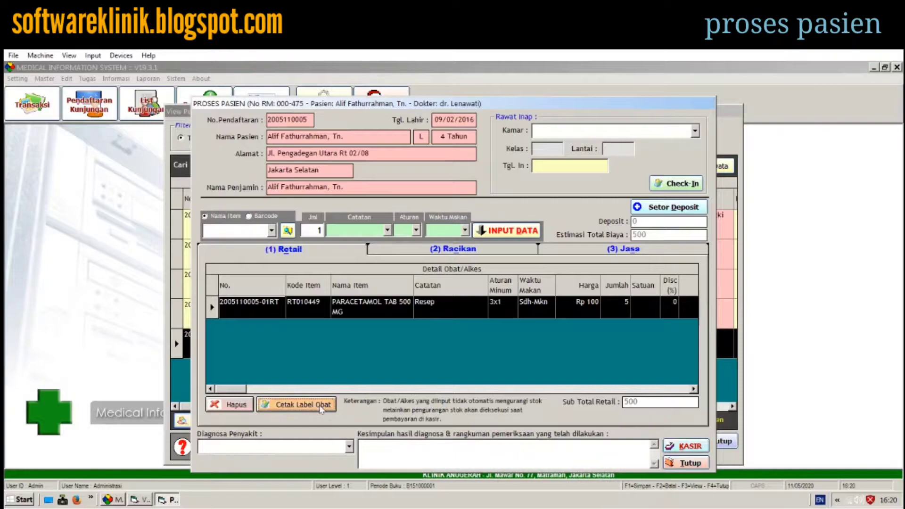
pyautogui.click(489, 328)
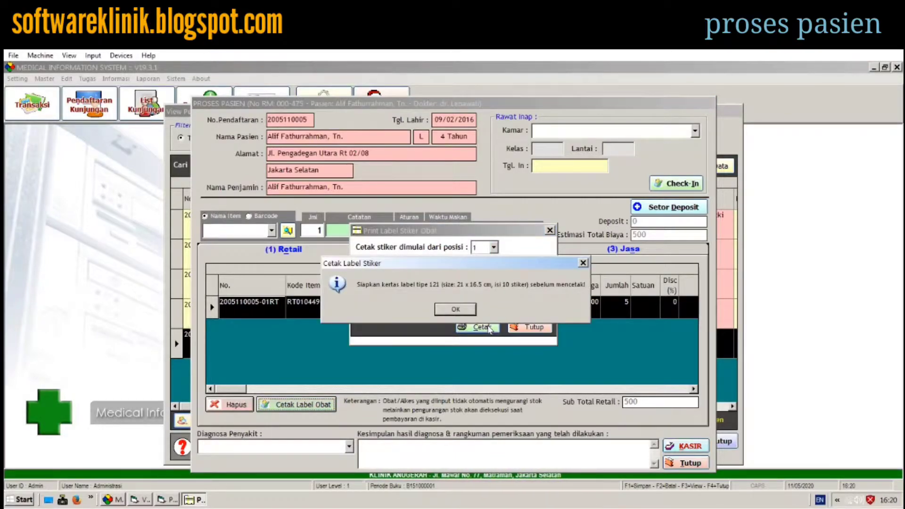
pyautogui.click(467, 309)
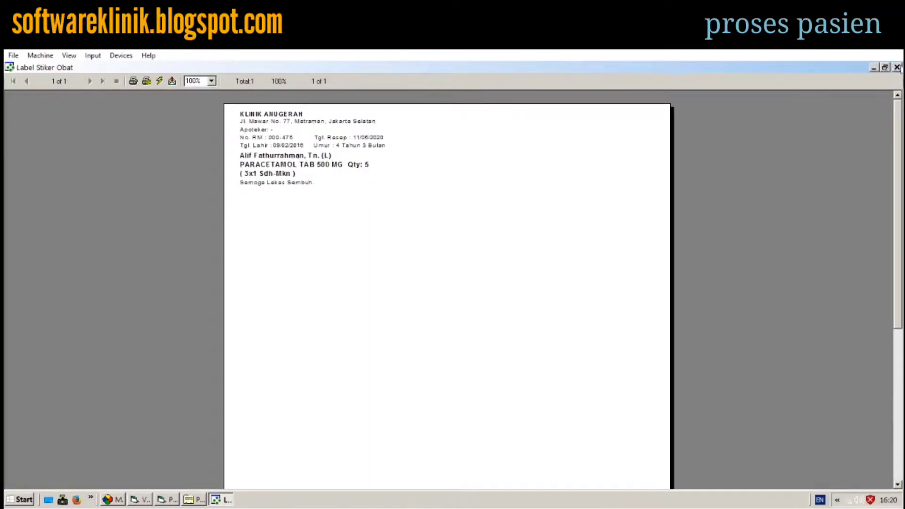
pyautogui.click(897, 68)
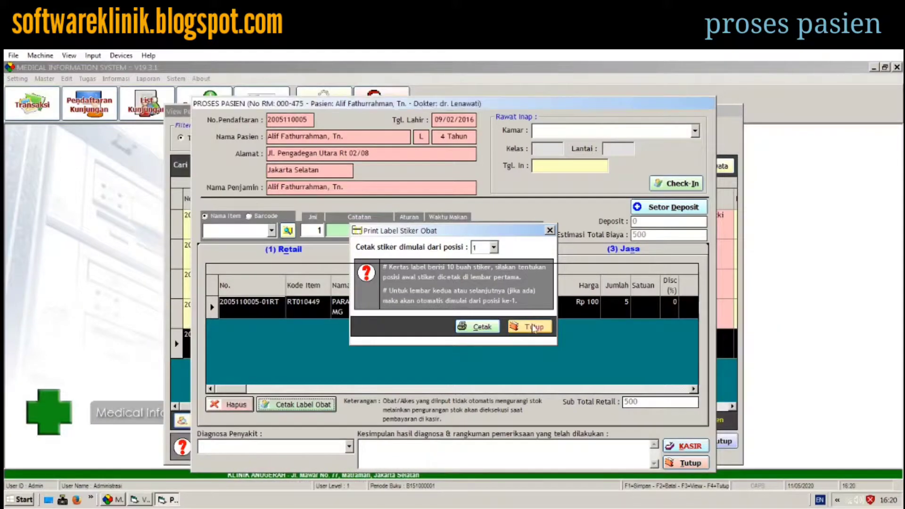
pyautogui.click(534, 327)
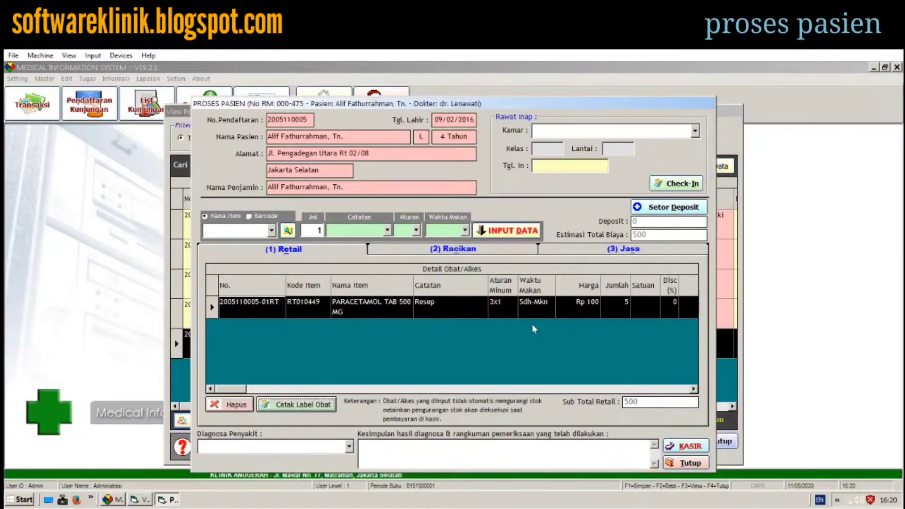
# - Add one KONSUL DOKTER UMUM to the patient's services, keeping the default performing doctor and leaving the assistants and referring doctor empty
pyautogui.click(605, 250)
pyautogui.click(272, 230)
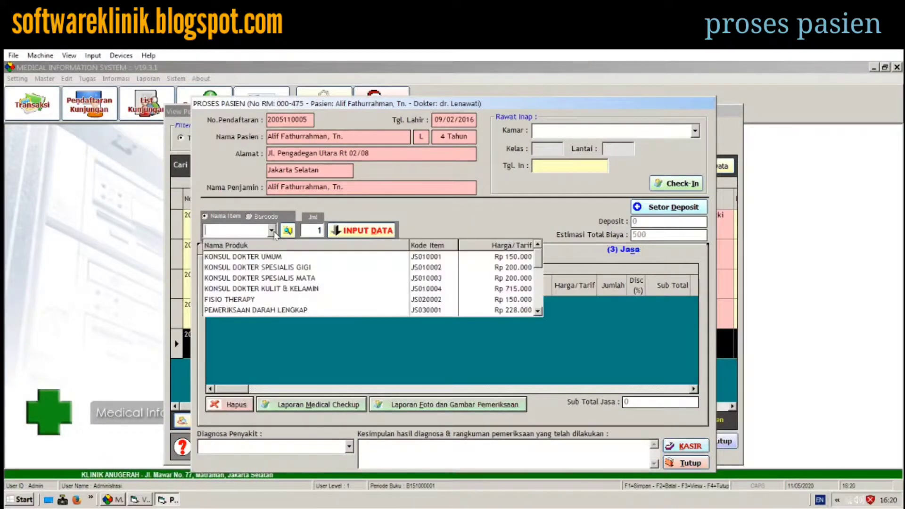
pyautogui.click(279, 258)
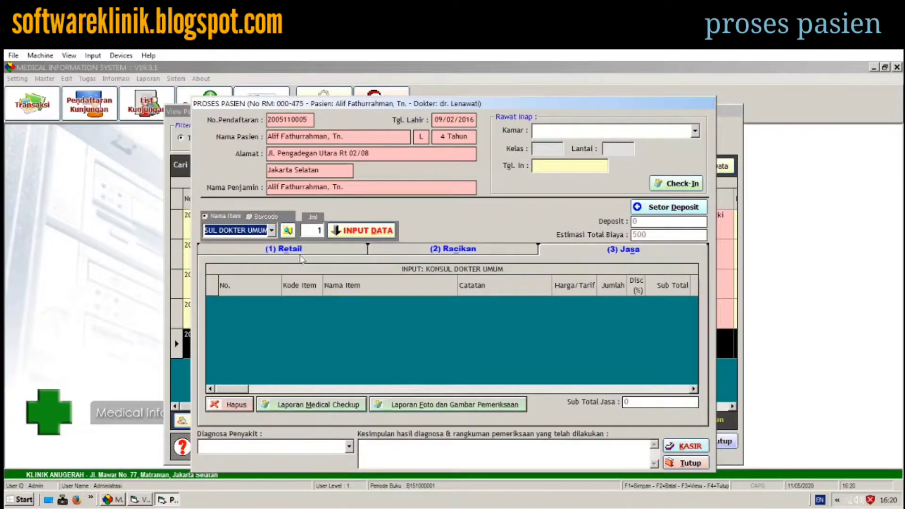
pyautogui.click(360, 232)
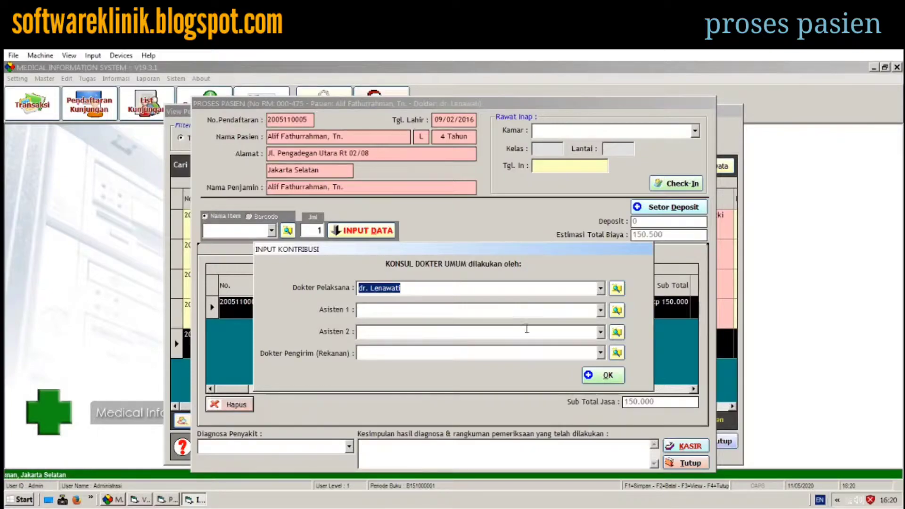
pyautogui.click(601, 311)
pyautogui.click(601, 311)
pyautogui.click(601, 333)
pyautogui.click(601, 333)
pyautogui.click(601, 352)
pyautogui.click(602, 354)
pyautogui.click(607, 375)
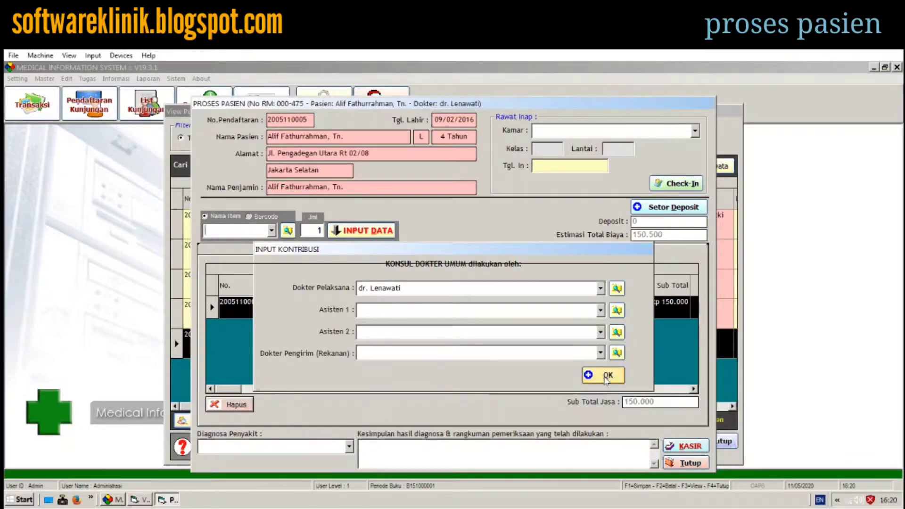
# - Search the services for "dar" and add one PEMERIKSAAN DARAH LENGKAP with the default performing doctor
pyautogui.click(288, 231)
pyautogui.write('dar')
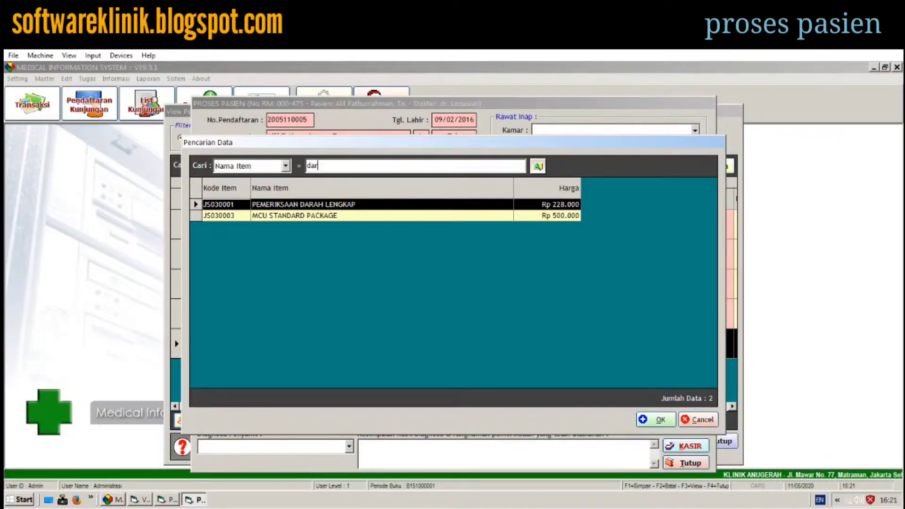
pyautogui.press('Return')
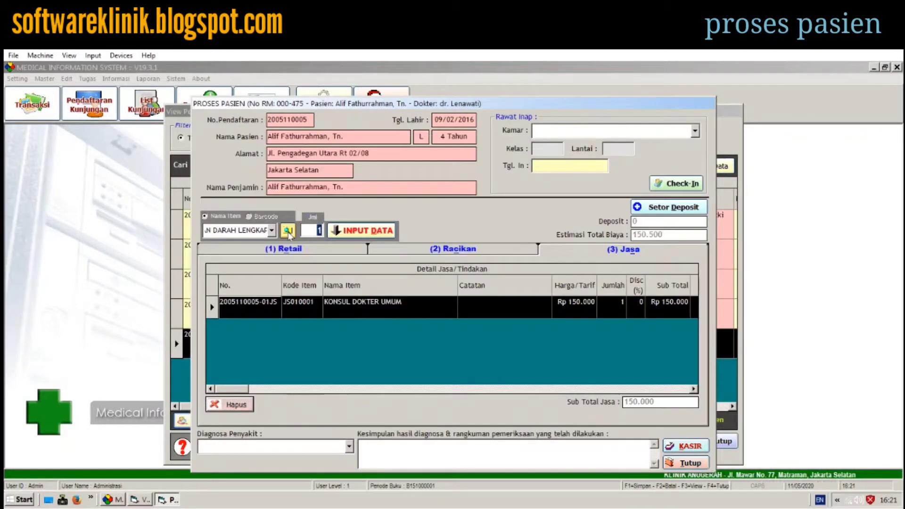
pyautogui.click(347, 232)
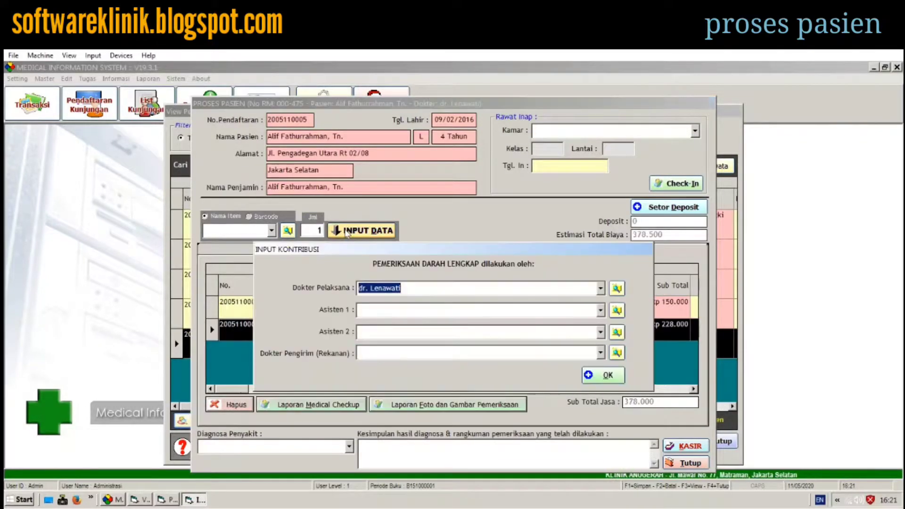
pyautogui.click(609, 376)
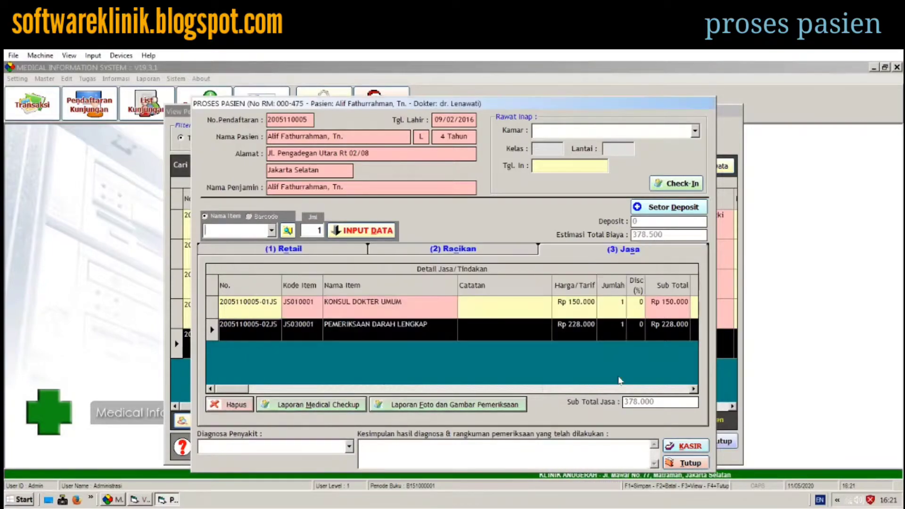
# - Open the medical checkup results for PEMERIKSAAN DARAH LENGKAP and enter 15 as the Hemoglobin result
pyautogui.click(341, 411)
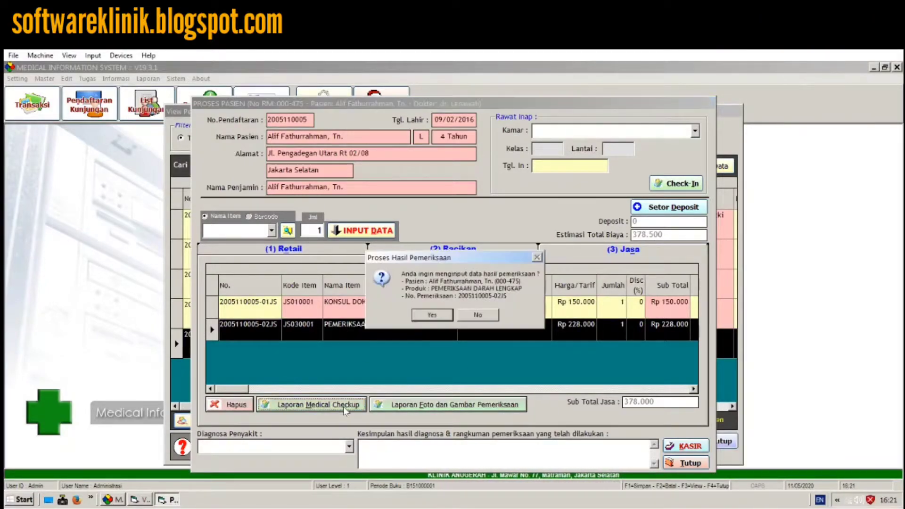
pyautogui.click(441, 315)
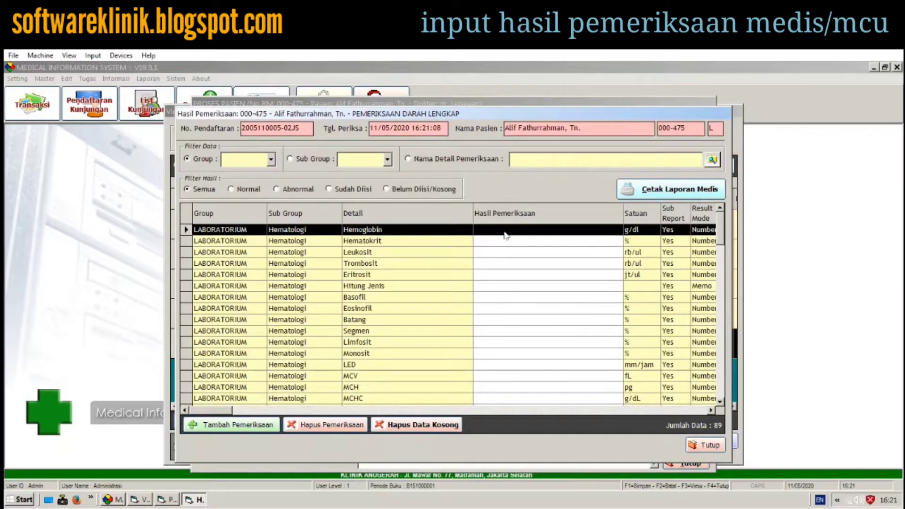
pyautogui.press('Down')
pyautogui.press('Down')
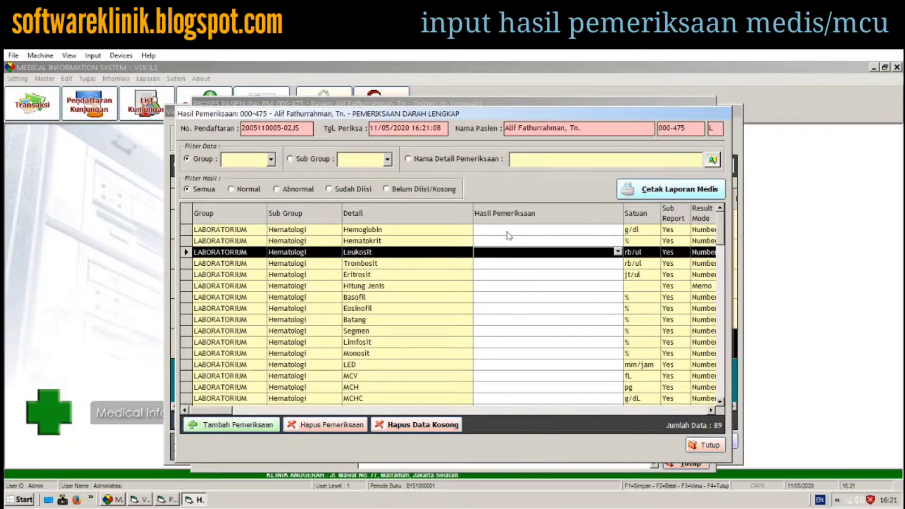
pyautogui.click(508, 232)
pyautogui.write('15')
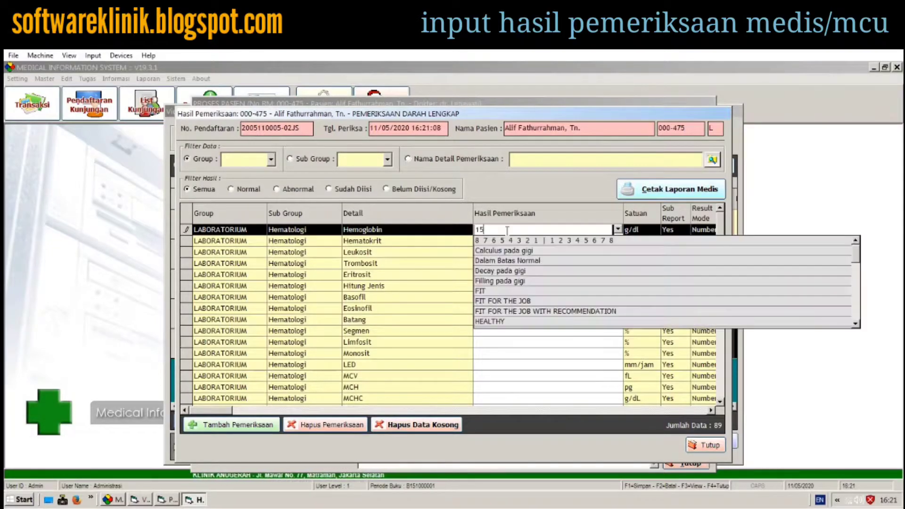
pyautogui.press('Return')
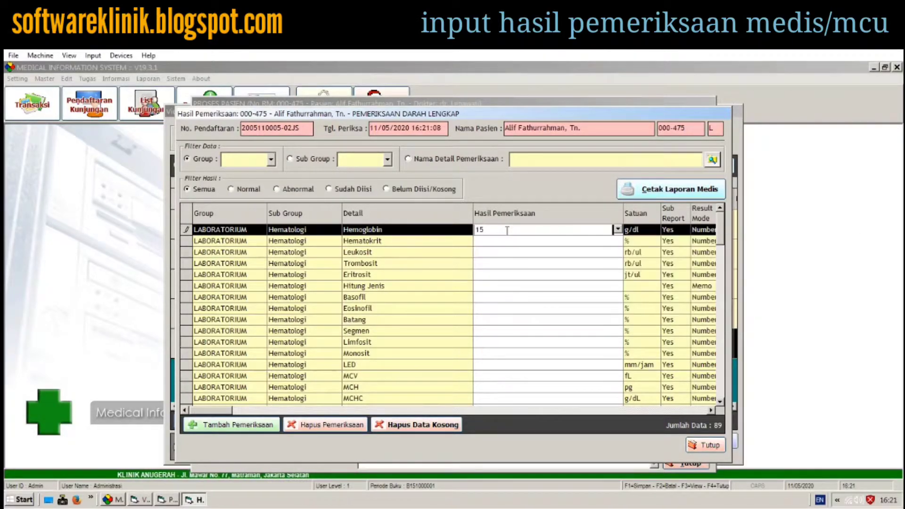
pyautogui.press('Down')
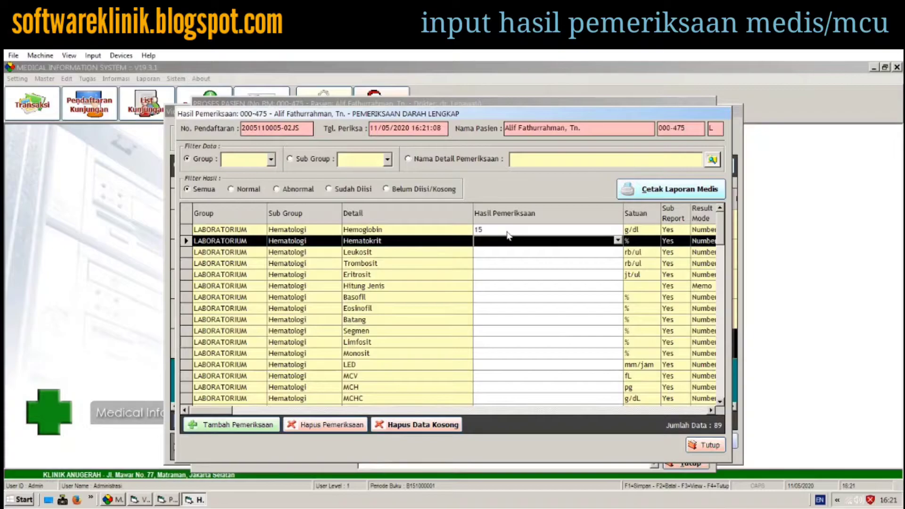
# - Enter the blood test results 5 for Hematokrit, 6 for Leukosit and 150 for Trombosit
pyautogui.write('5')
pyautogui.press('Return')
pyautogui.press('Down')
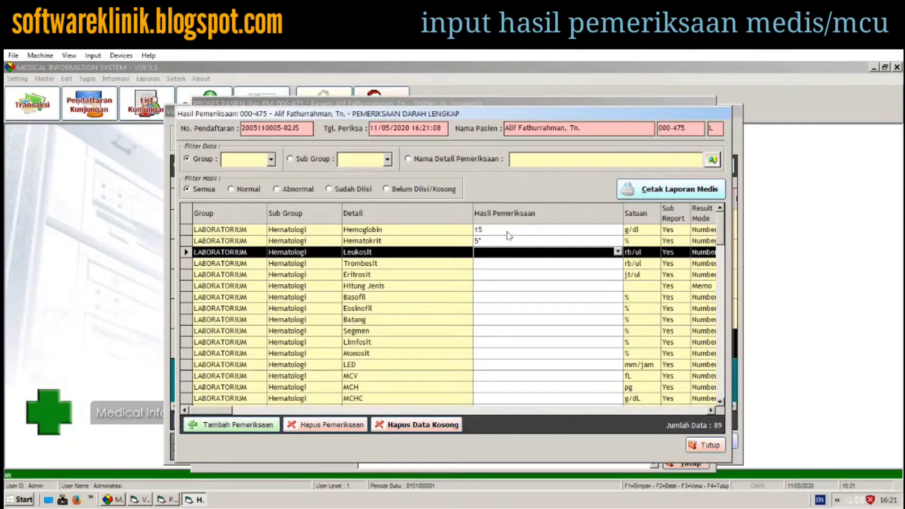
pyautogui.write('6')
pyautogui.press('Return')
pyautogui.press('Down')
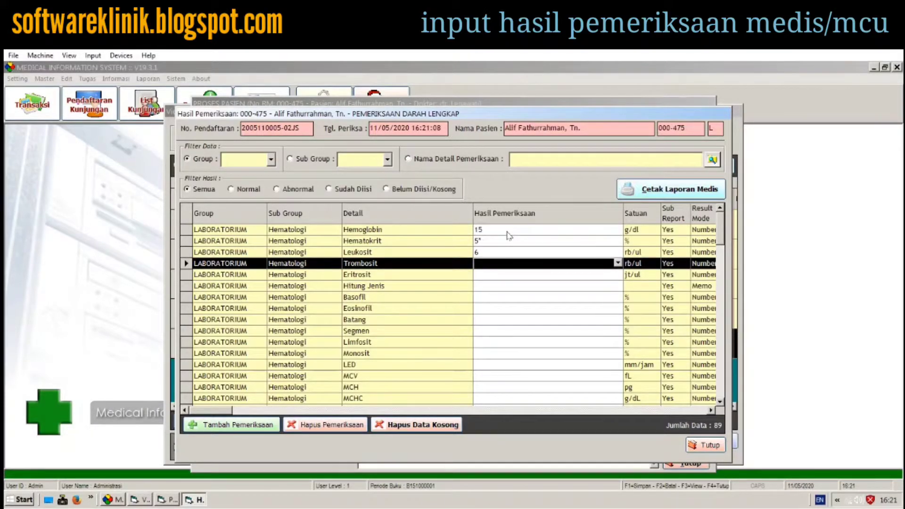
pyautogui.write('150')
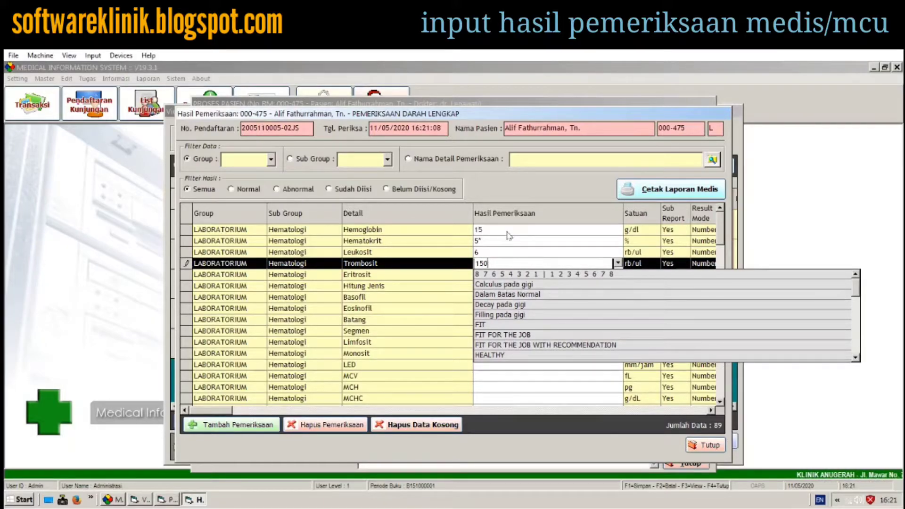
pyautogui.press('Return')
pyautogui.press('Down')
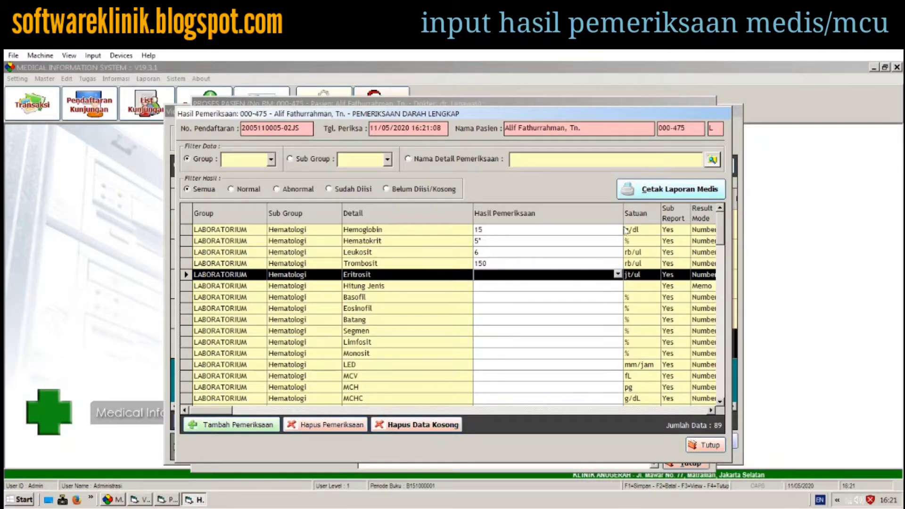
# - Preview the medical examination report with Reports Cover and Personal Identity included alongside Sub Report and General Report, showing empty entries
pyautogui.click(670, 189)
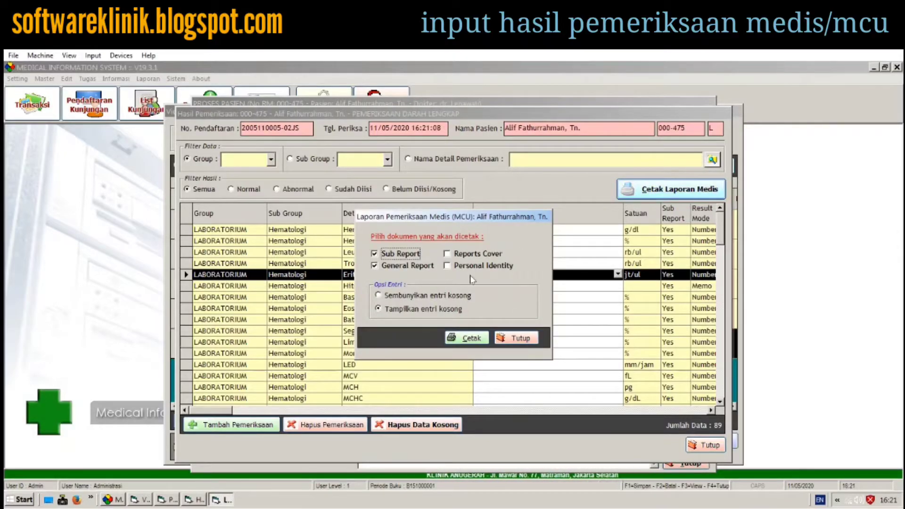
pyautogui.click(477, 255)
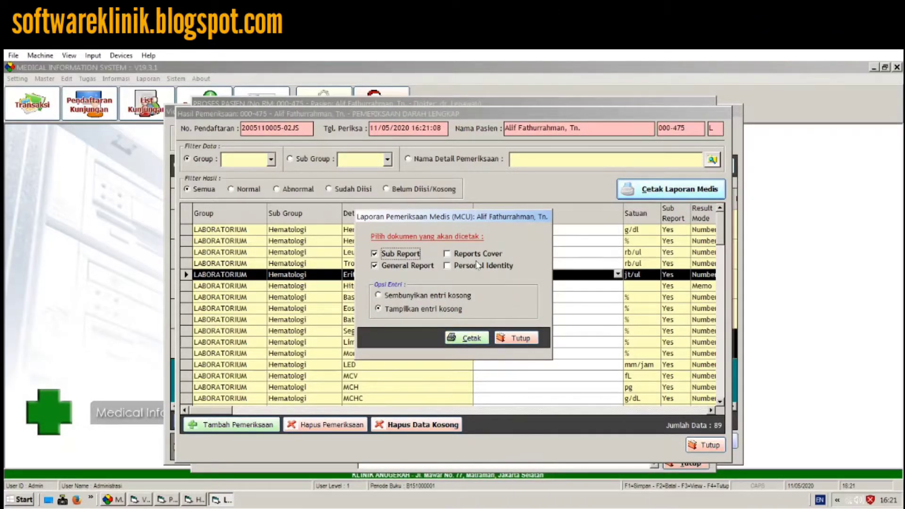
pyautogui.click(479, 267)
pyautogui.click(474, 340)
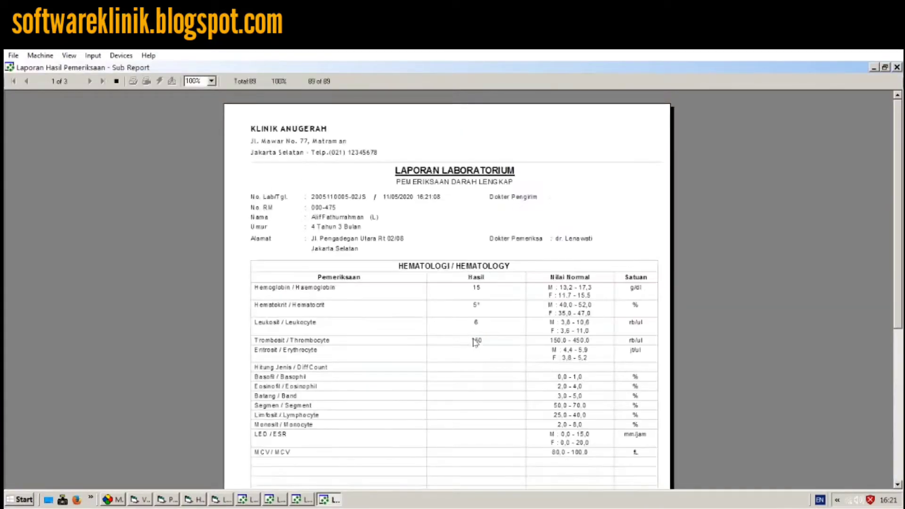
# - Review the medical report previews, then close them along with the report print options and the blood test results
pyautogui.moveTo(896, 189)
pyautogui.mouseDown()
pyautogui.moveTo(886, 335)
pyautogui.moveTo(889, 186)
pyautogui.mouseUp()
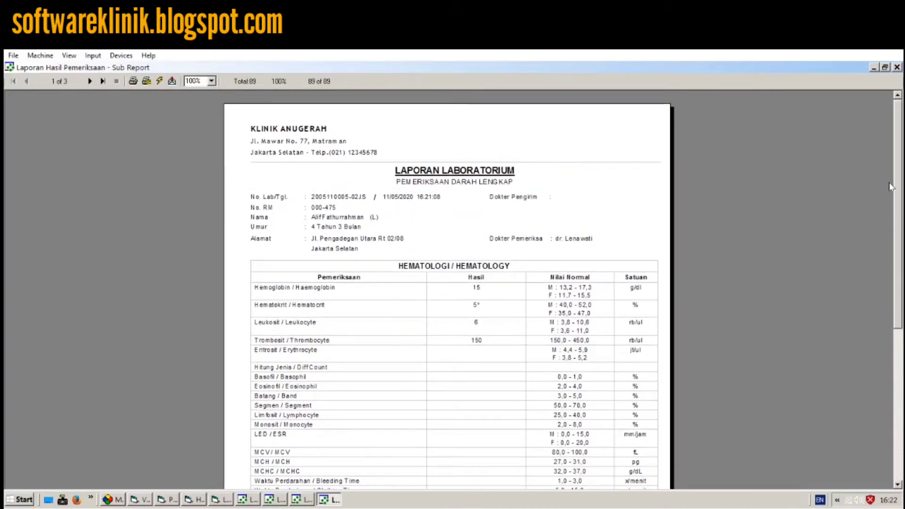
pyautogui.click(898, 67)
pyautogui.click(897, 68)
pyautogui.moveTo(901, 118); pyautogui.dragTo(902, 162)
pyautogui.click(897, 67)
pyautogui.click(898, 67)
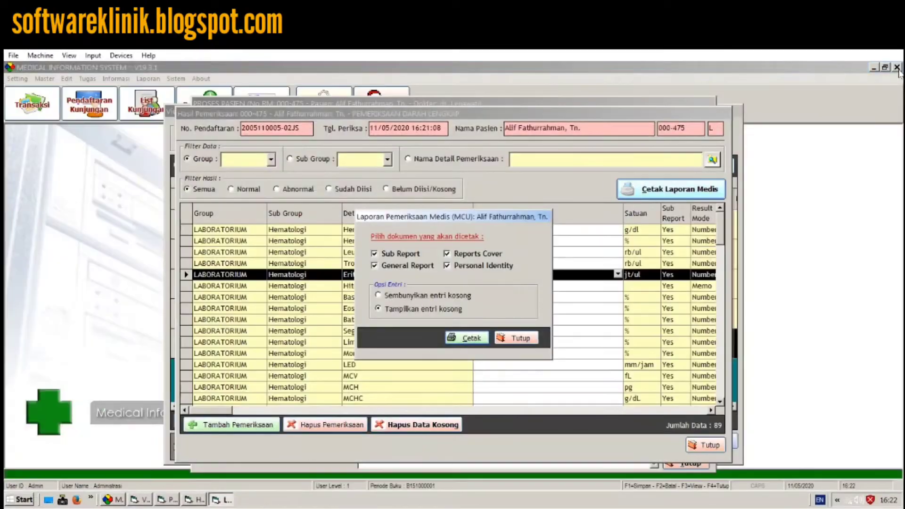
pyautogui.click(532, 339)
pyautogui.click(712, 448)
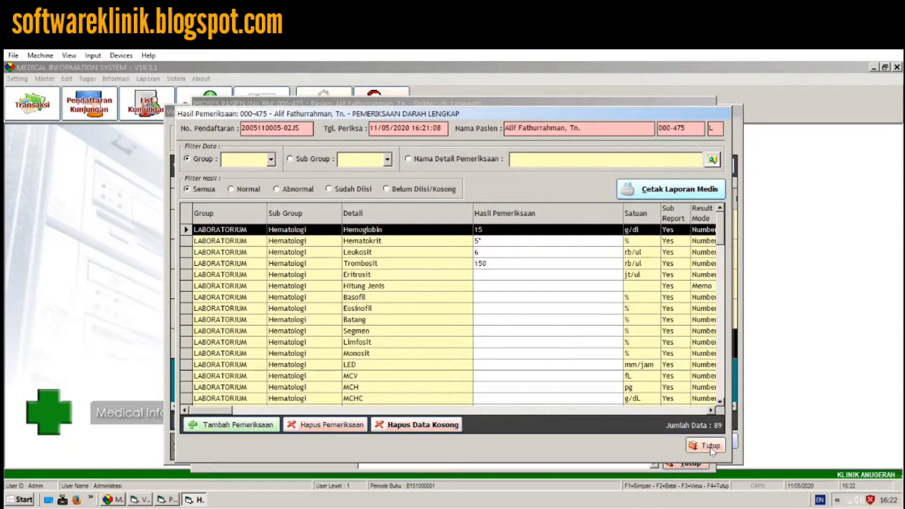
pyautogui.click(709, 446)
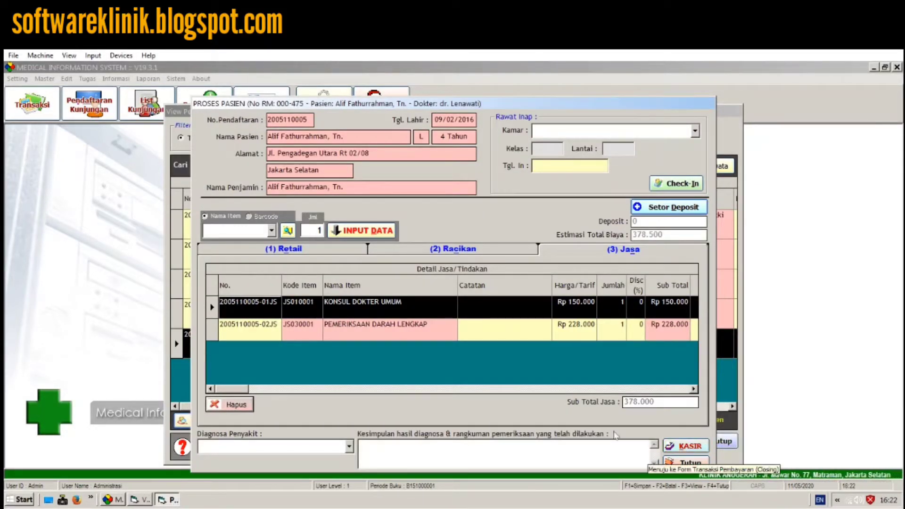
# - Save a photo report for PEMERIKSAAN DARAH LENGKAP named "Tes Laporan Foto" using the image file NoPicture.jpg
pyautogui.click(412, 328)
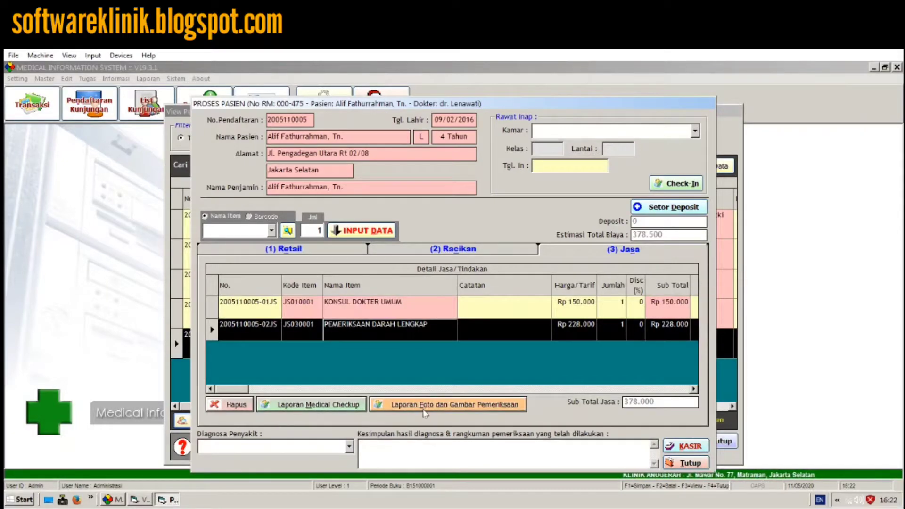
pyautogui.click(457, 411)
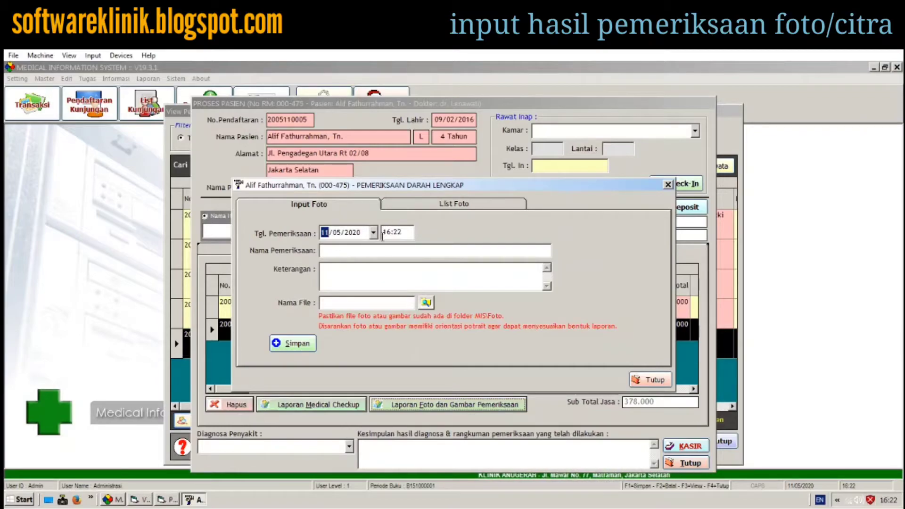
pyautogui.click(438, 252)
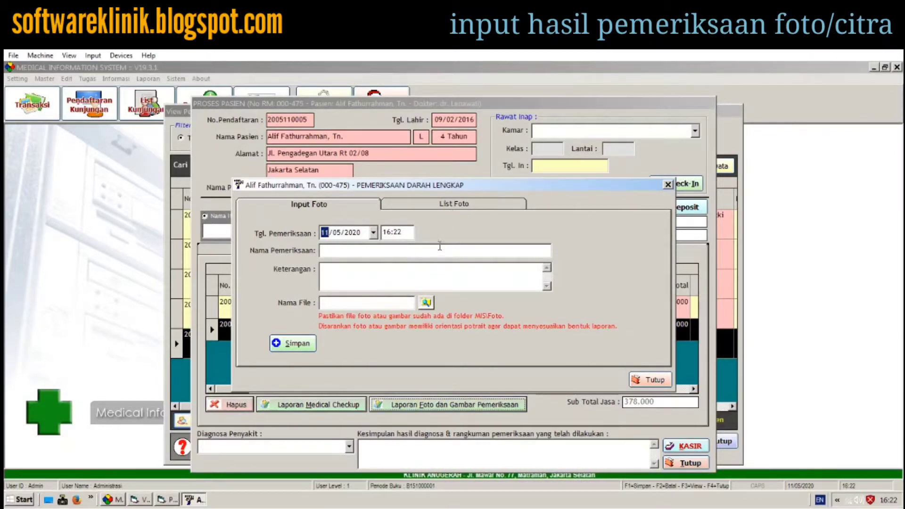
pyautogui.write('TE')
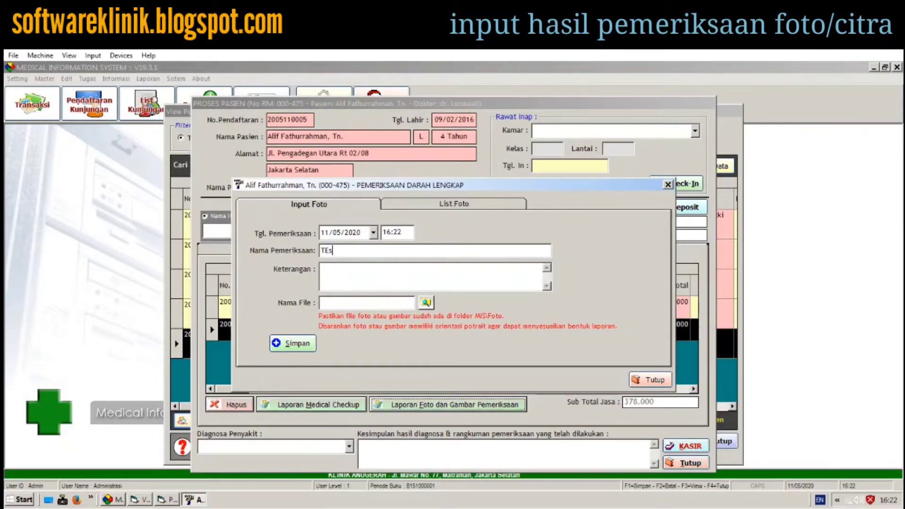
pyautogui.write('s Laporan Foto')
pyautogui.click(426, 304)
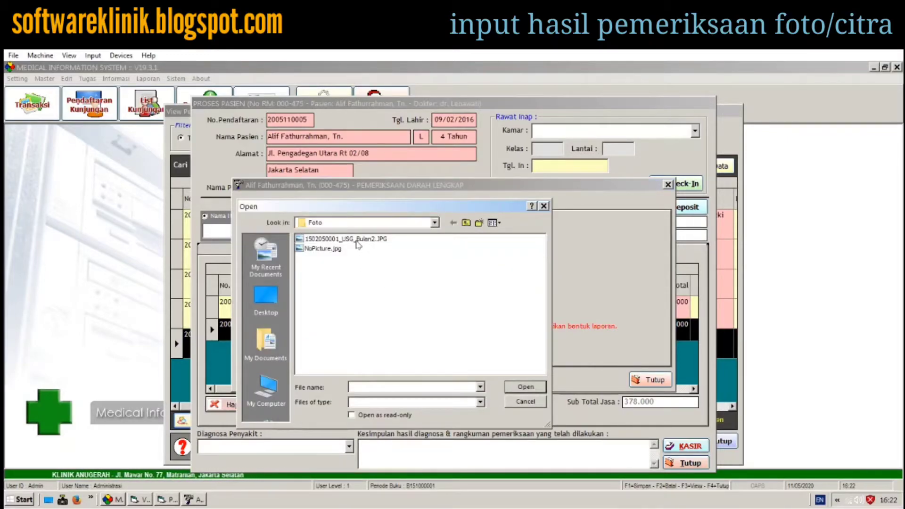
pyautogui.doubleClick(325, 249)
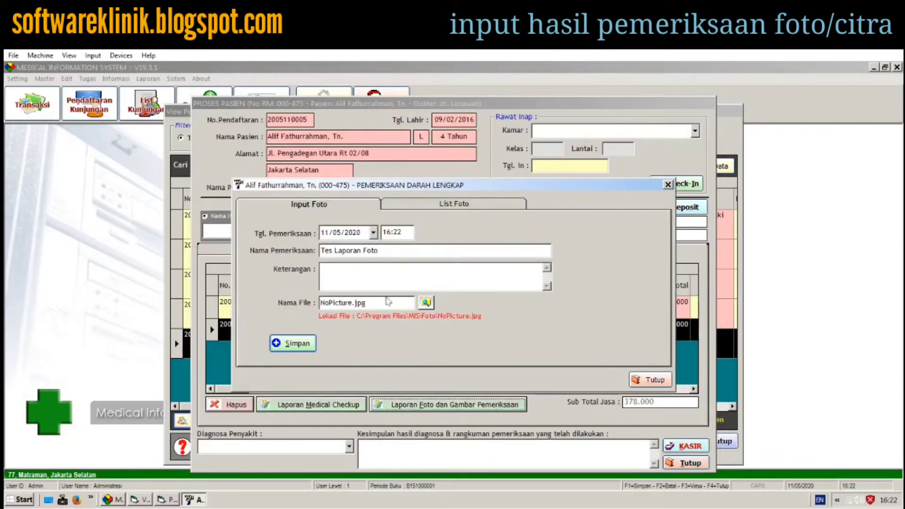
pyautogui.click(311, 342)
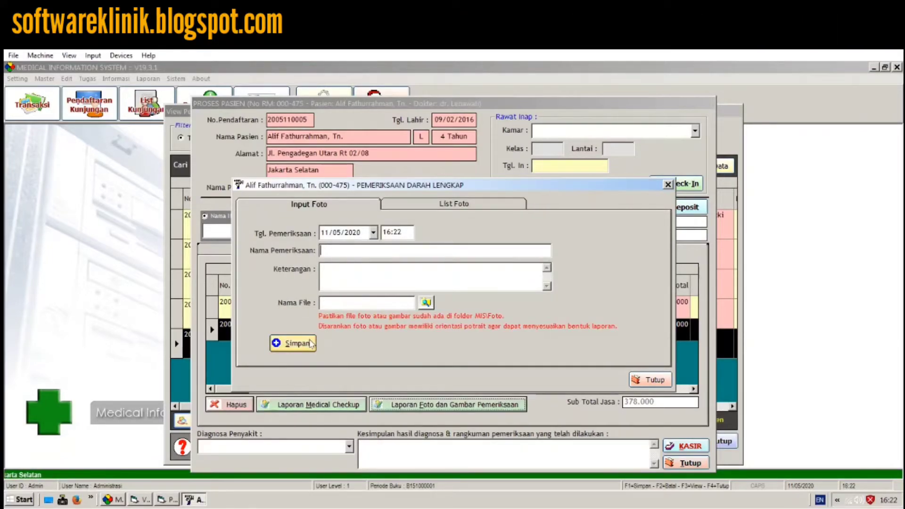
# - Preview the saved photo examination report from the photo list, then return to the patient process form
pyautogui.click(455, 211)
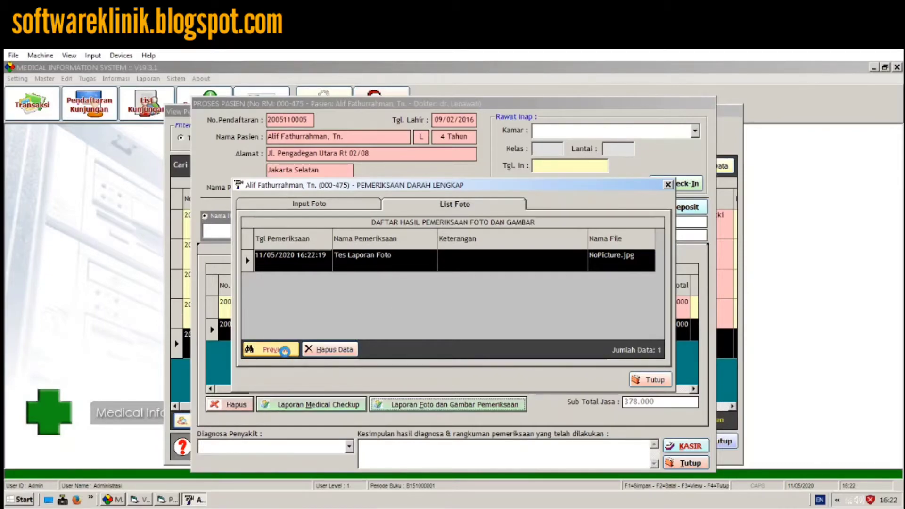
pyautogui.click(282, 350)
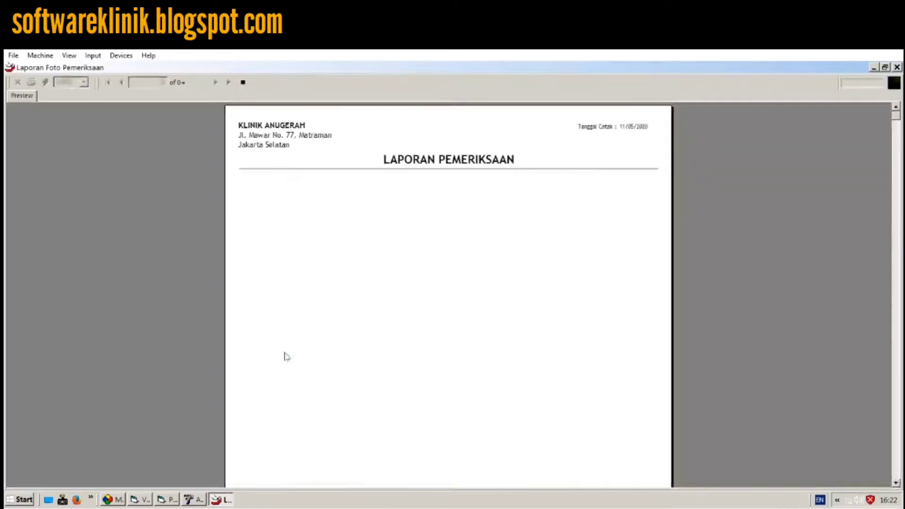
pyautogui.moveTo(897, 118); pyautogui.dragTo(875, 109)
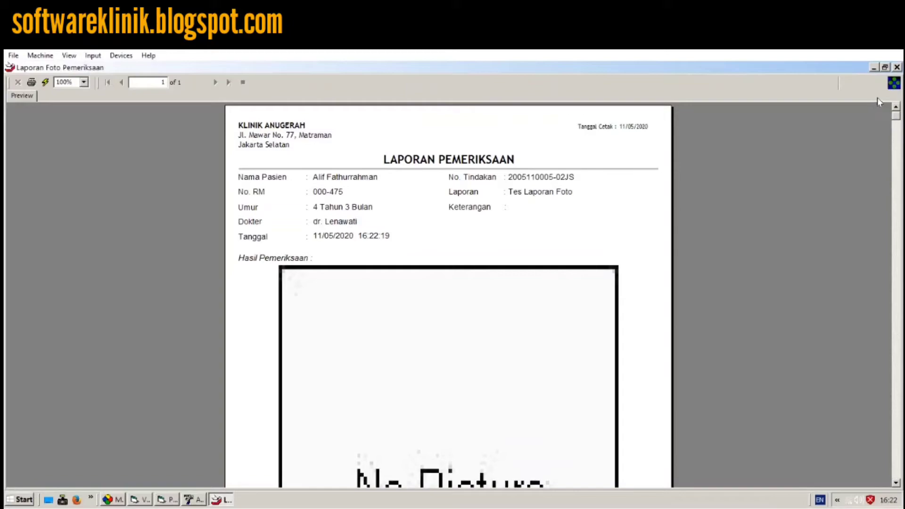
pyautogui.click(897, 68)
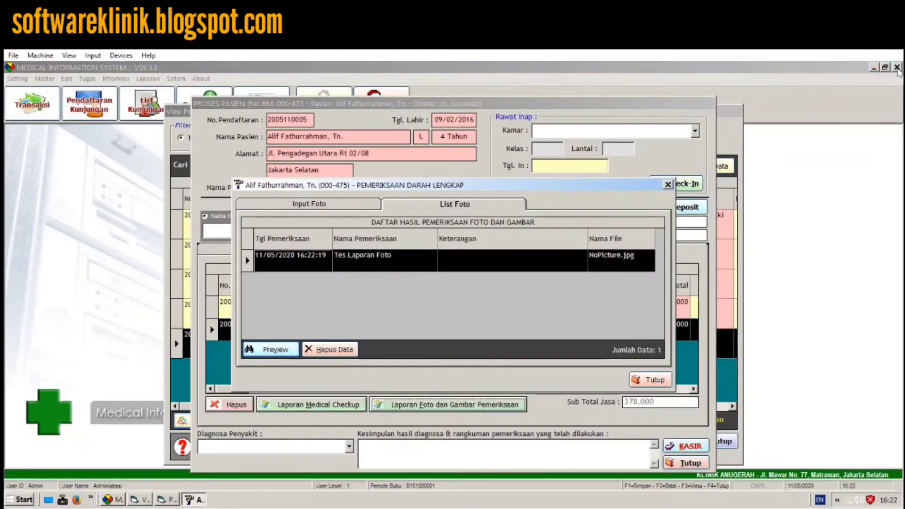
pyautogui.click(664, 383)
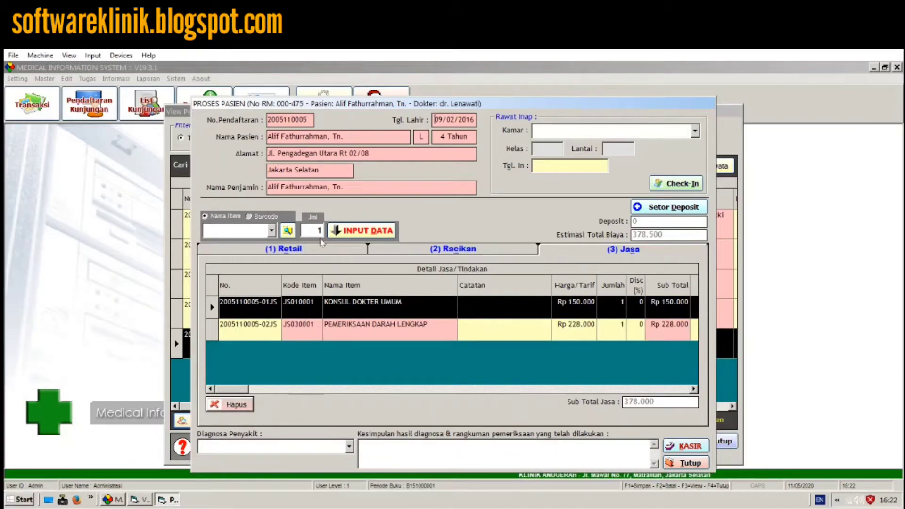
# - Search the retail items for "alga" and add 5 ALGANAX 0,5 MG TAB with note Resep, dosage 2x3 and meal time Sdh-Mkn
pyautogui.click(336, 248)
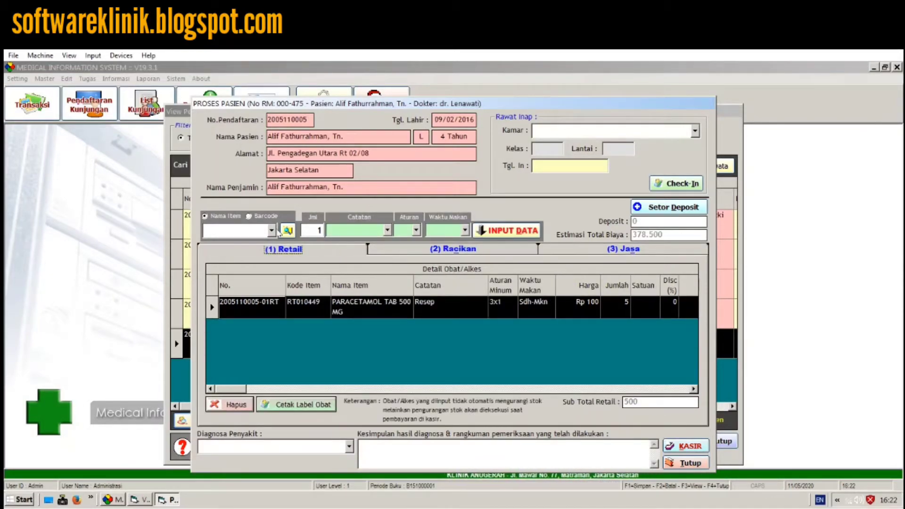
pyautogui.click(272, 231)
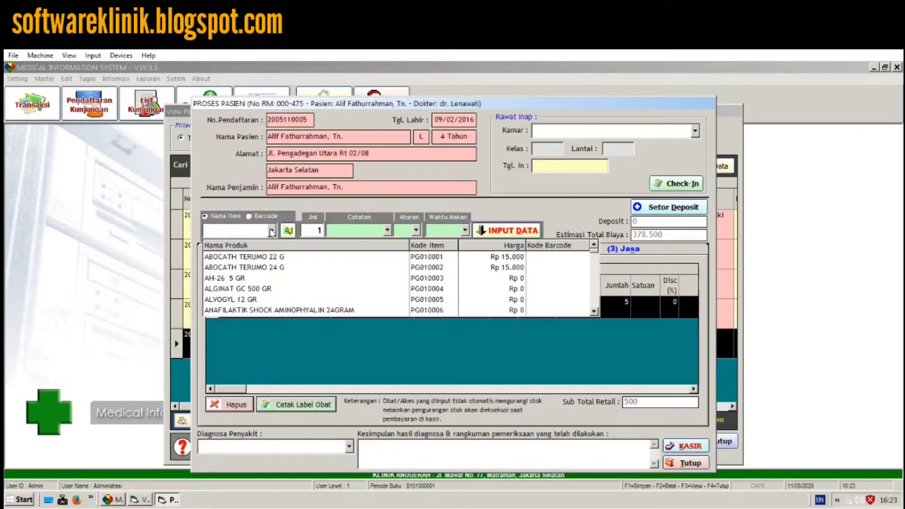
pyautogui.click(287, 231)
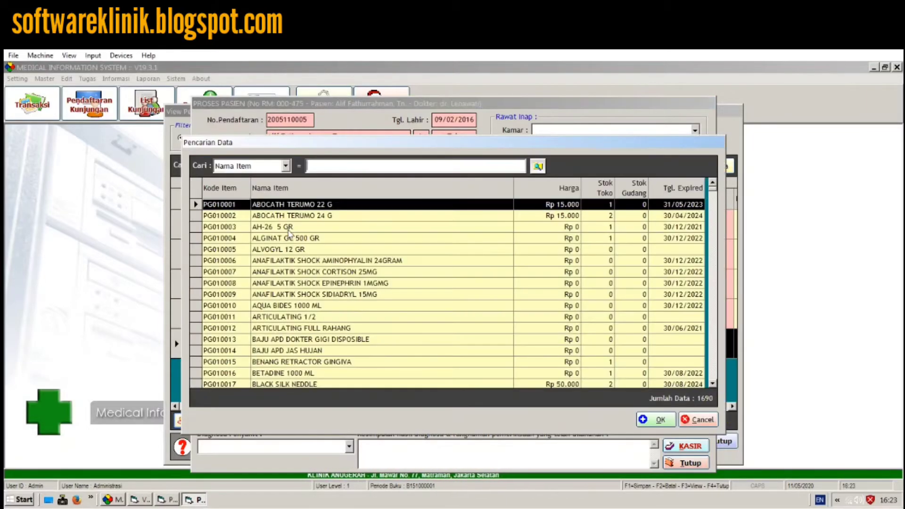
pyautogui.write('a')
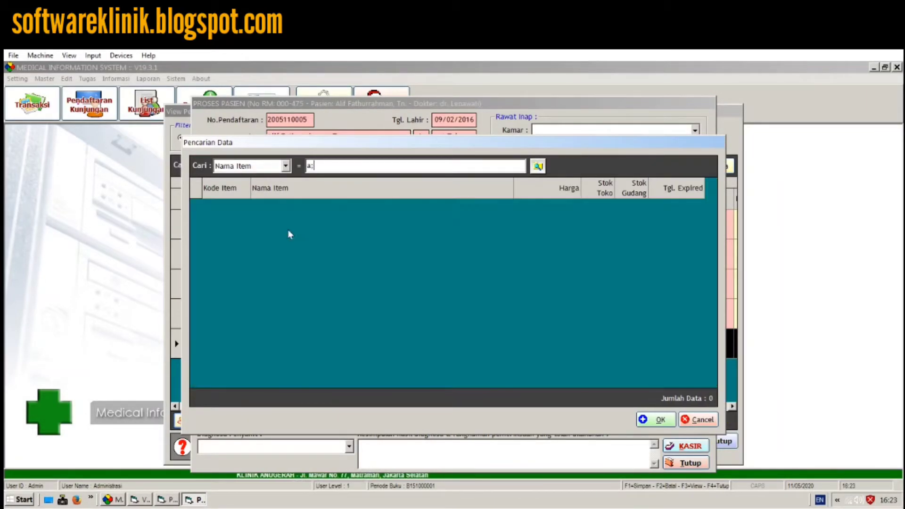
pyautogui.write('lga')
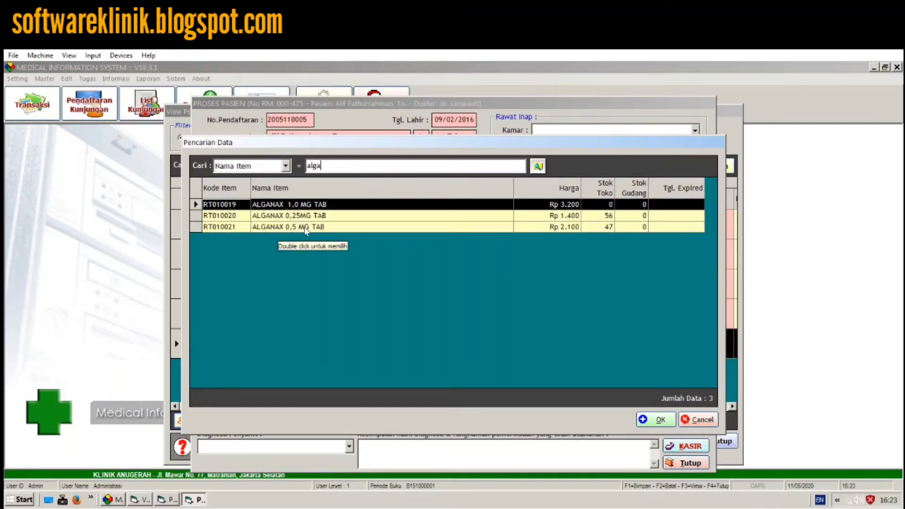
pyautogui.doubleClick(290, 228)
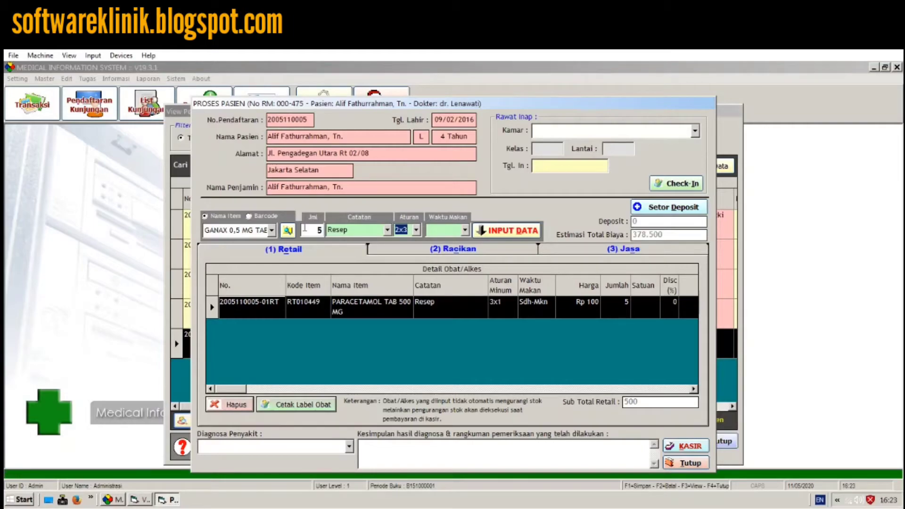
pyautogui.press('Return')
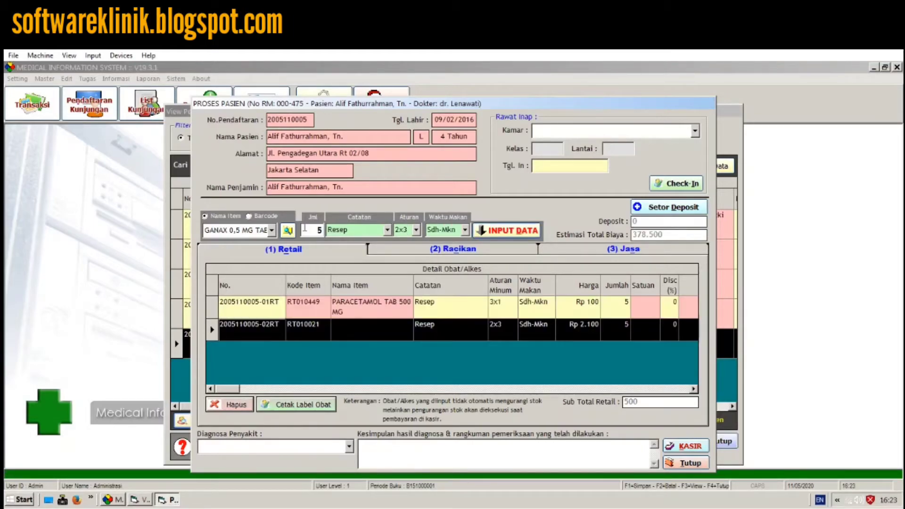
pyautogui.press('Return')
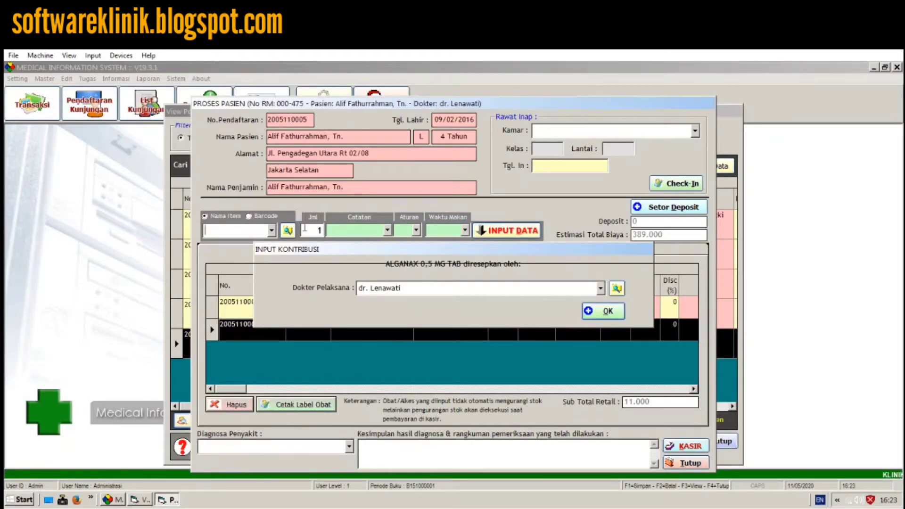
# - Preview the medicine sticker labels starting from position 1, then close the preview and the label options
pyautogui.click(333, 409)
pyautogui.click(481, 326)
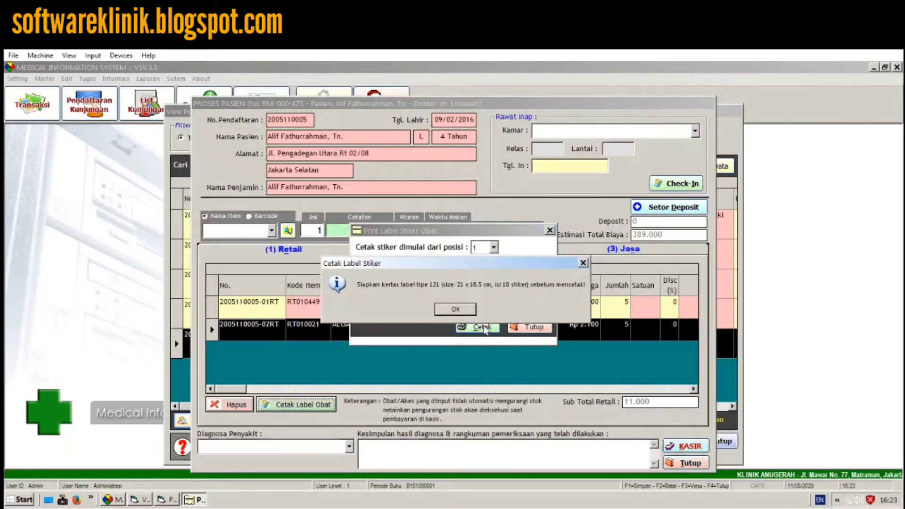
pyautogui.click(467, 313)
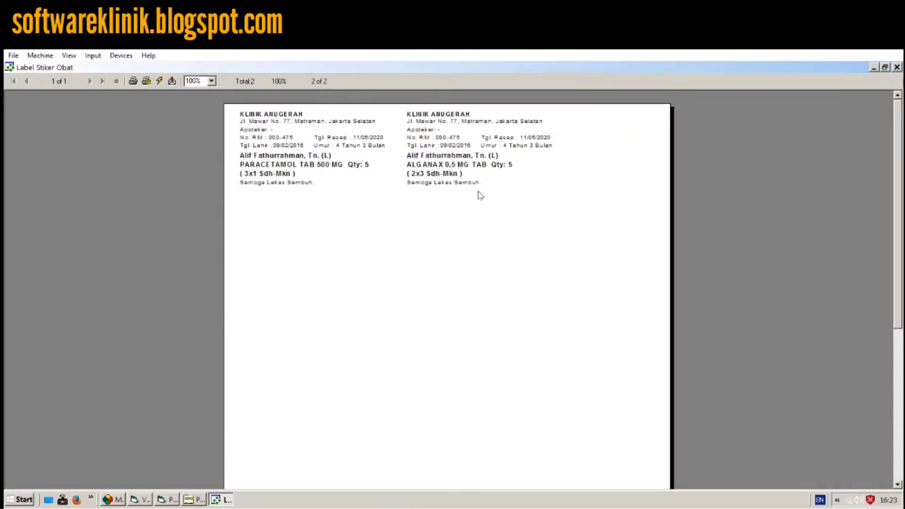
pyautogui.click(897, 68)
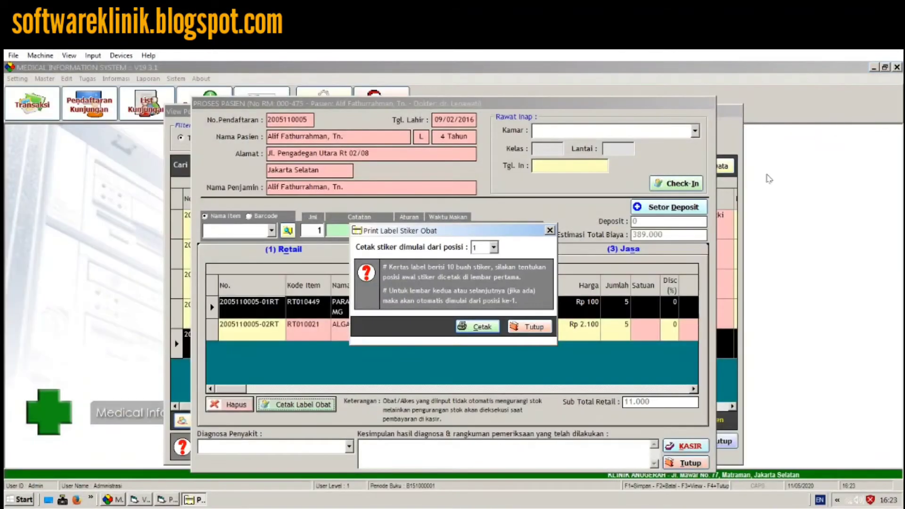
pyautogui.click(536, 326)
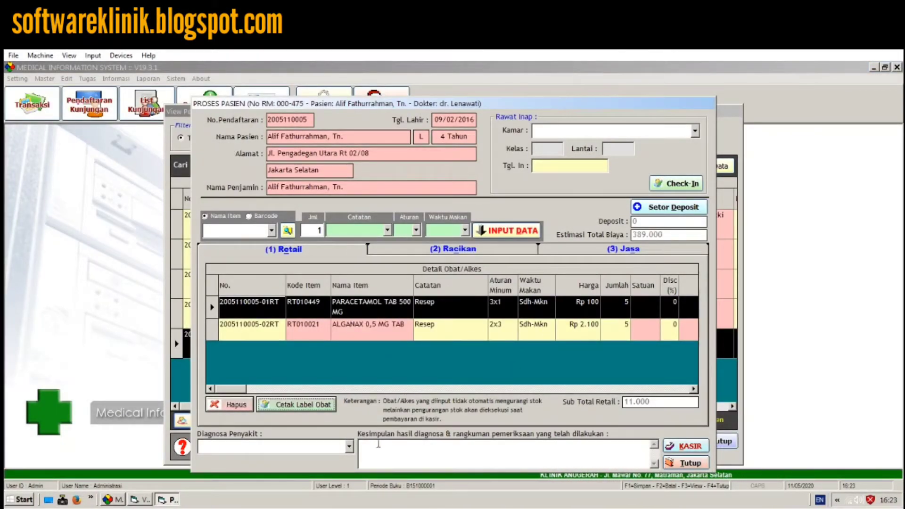
# - Set the disease diagnosis to Fluorosis and enter "Tes Diagnosa" as the diagnosis conclusion and examination summary
pyautogui.click(349, 447)
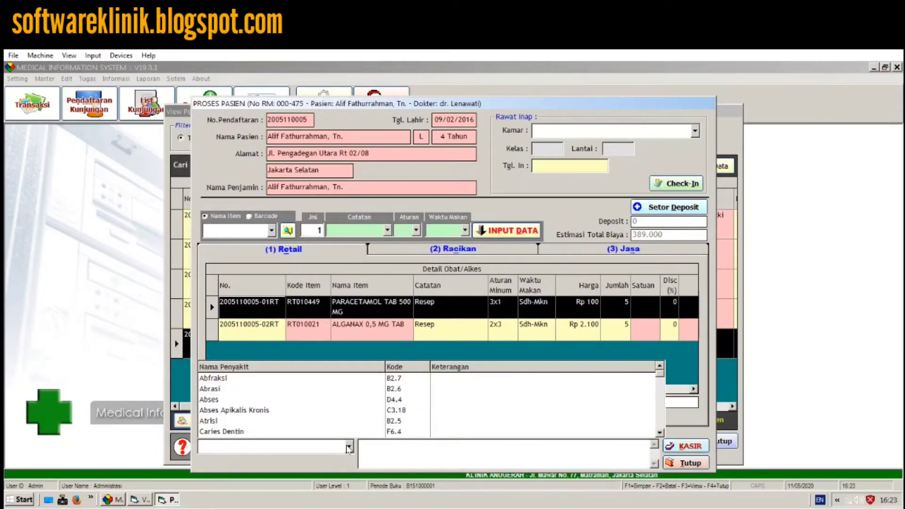
pyautogui.write('Deep bite')
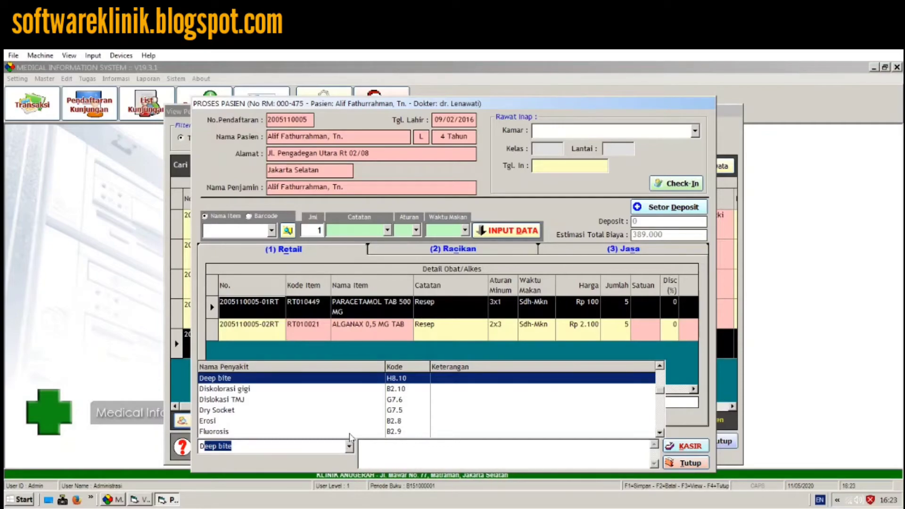
pyautogui.click(330, 432)
pyautogui.click(374, 446)
pyautogui.write('Tes Di')
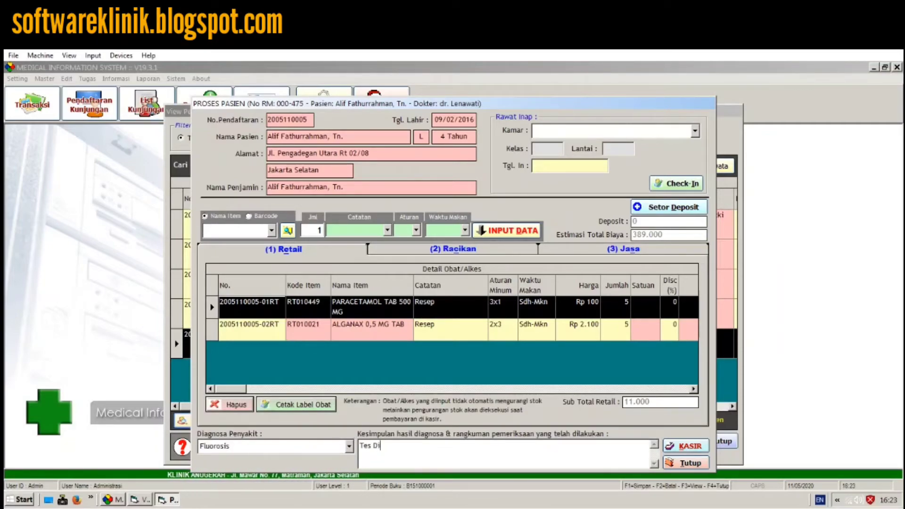
pyautogui.write('agnosa')
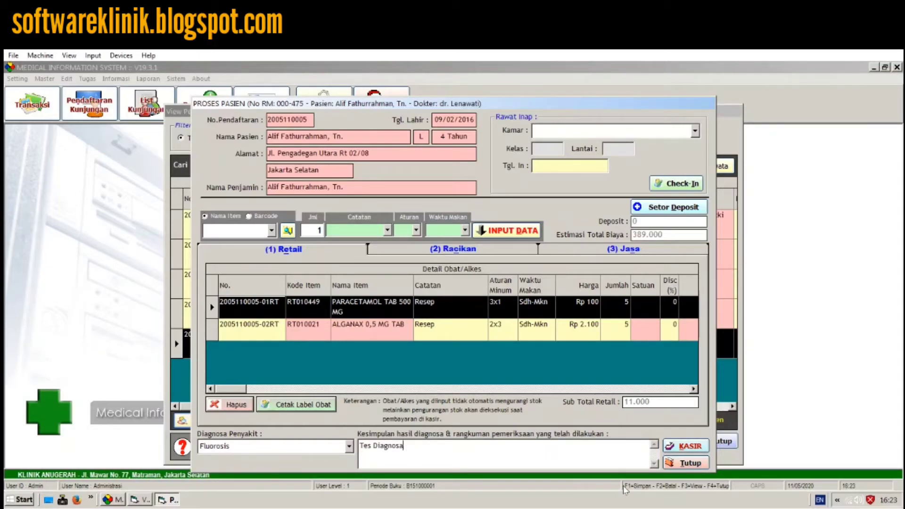
# - Proceed to the cashier payment transaction for this patient and import the processed items into it
pyautogui.click(692, 449)
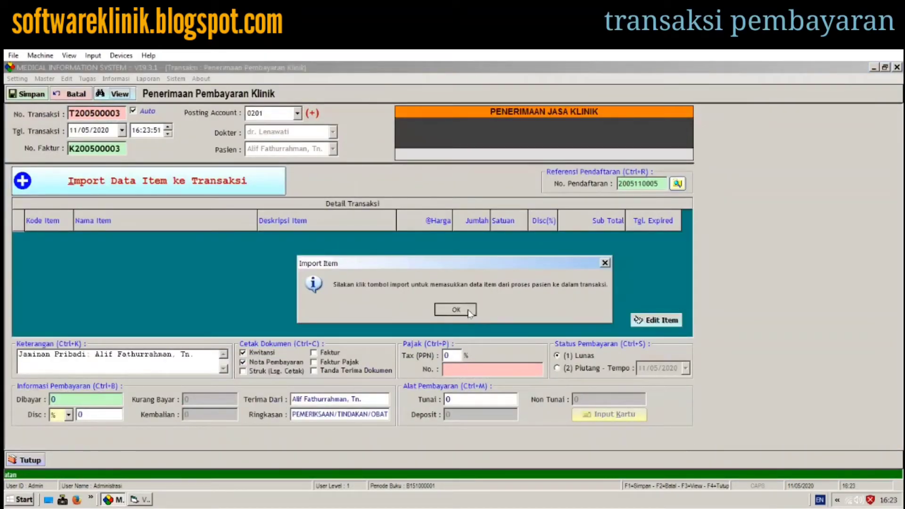
pyautogui.click(456, 310)
pyautogui.click(258, 183)
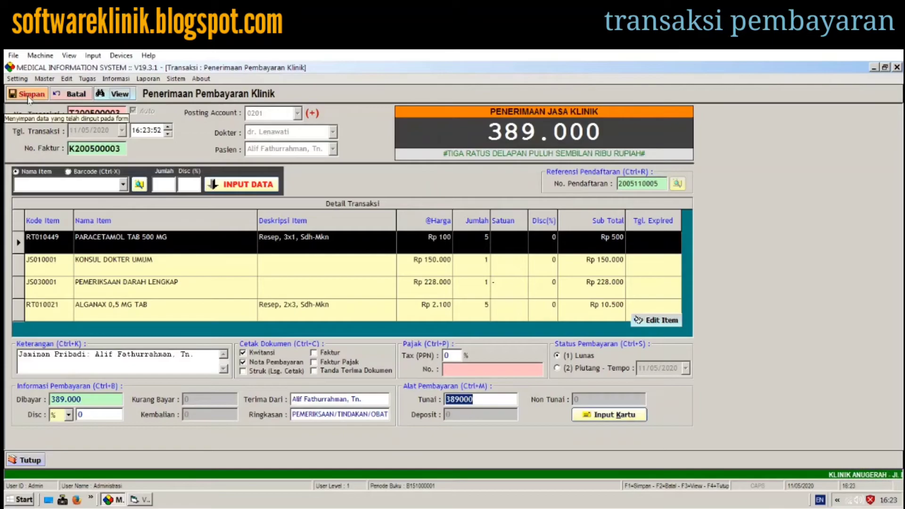
# - Start a non-cash card payment for the transaction with BANK CENTRAL ASIA (BCA) as the bank and Debit as the card type
pyautogui.click(644, 417)
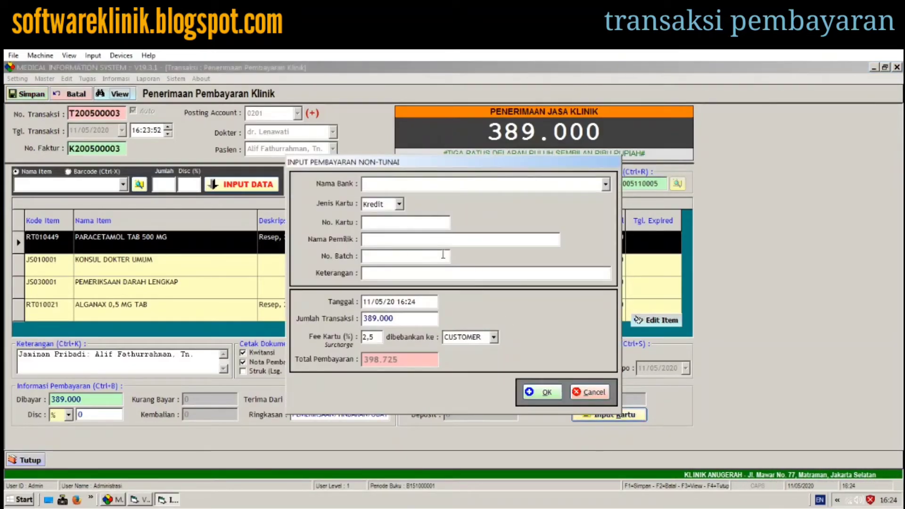
pyautogui.click(606, 185)
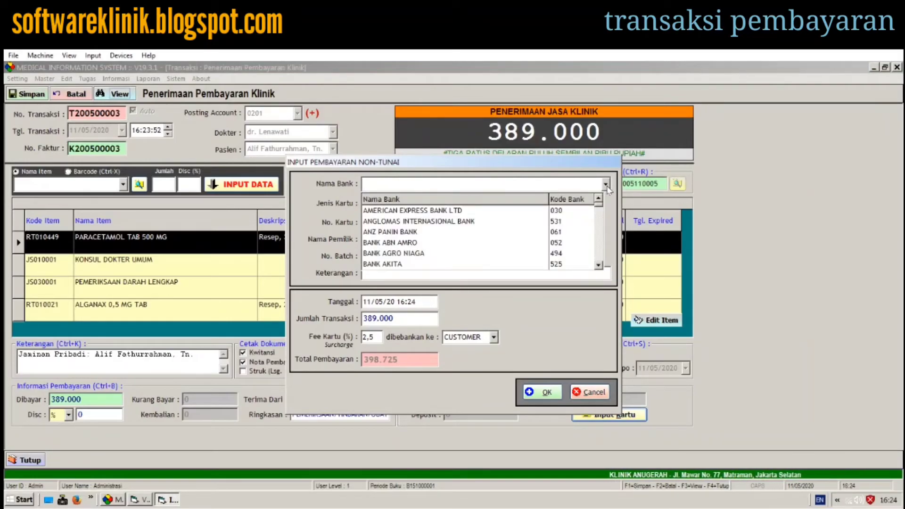
pyautogui.click(607, 187)
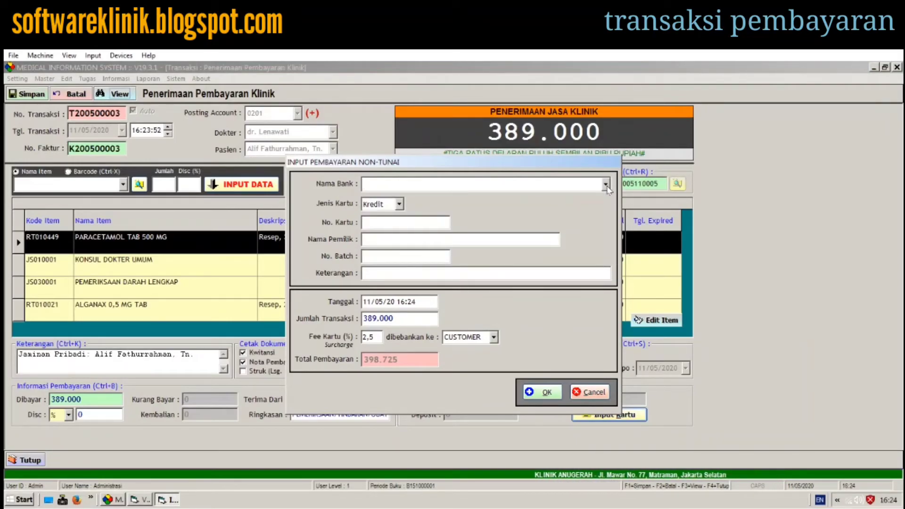
pyautogui.write('BANK CAPITAL INDONESIA TBK')
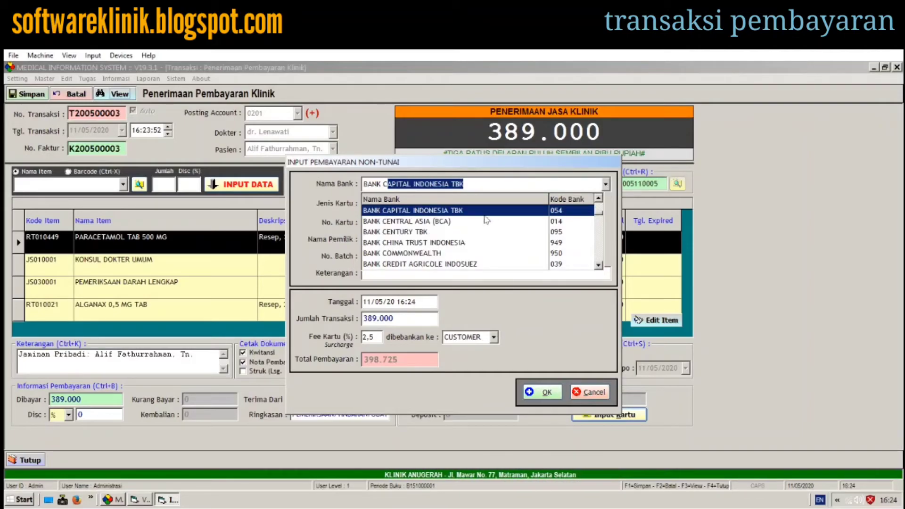
pyautogui.click(486, 221)
pyautogui.click(399, 204)
pyautogui.click(395, 217)
# - Enter "-" for card number and owner name, set the card amount to 200.000 with the fee charged to CUSTOMER, and accept the card payment
pyautogui.click(394, 223)
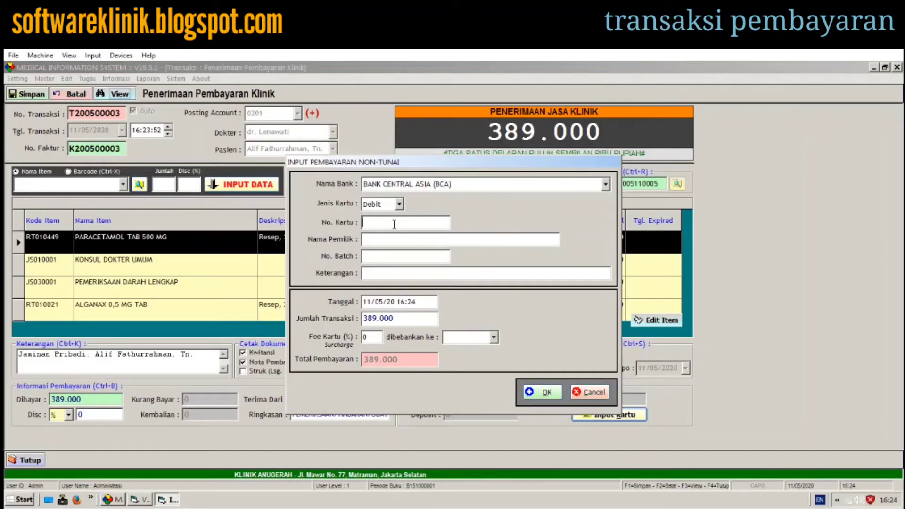
pyautogui.write('-')
pyautogui.press('Tab')
pyautogui.write('-')
pyautogui.press('Tab')
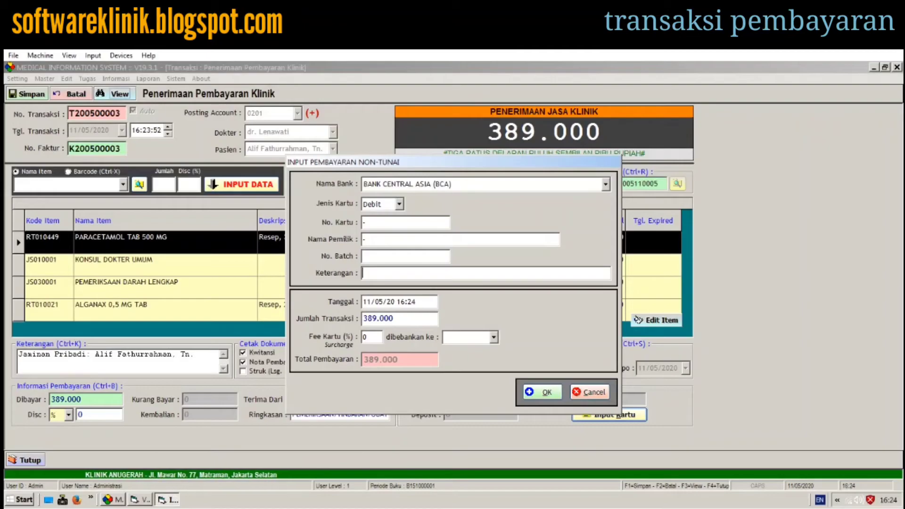
pyautogui.press('Tab')
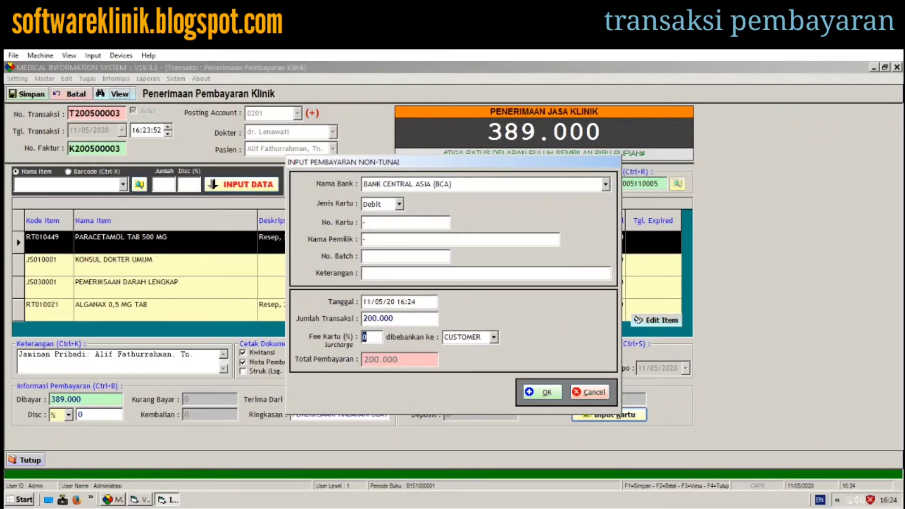
pyautogui.click(542, 393)
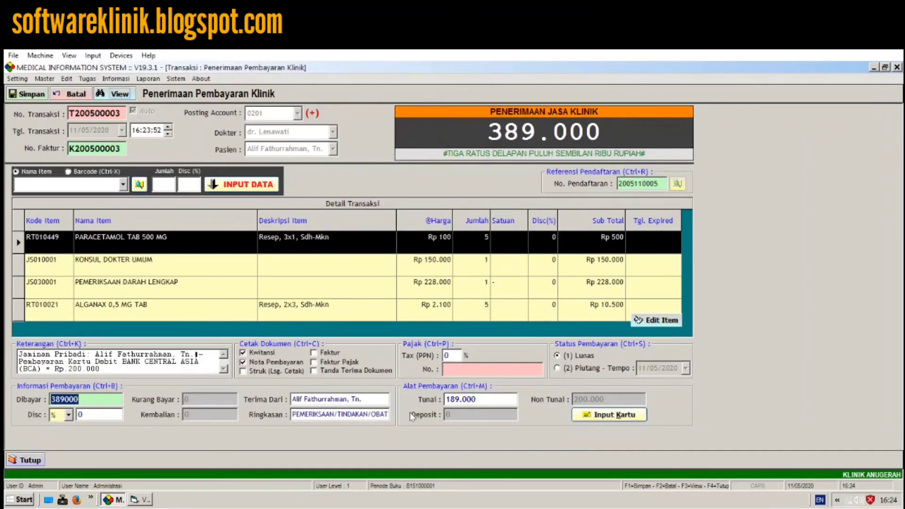
# - Save the payment transaction, close the Nota Pembayaran and Kwitansi previews, and close the clinic payment form
pyautogui.click(29, 95)
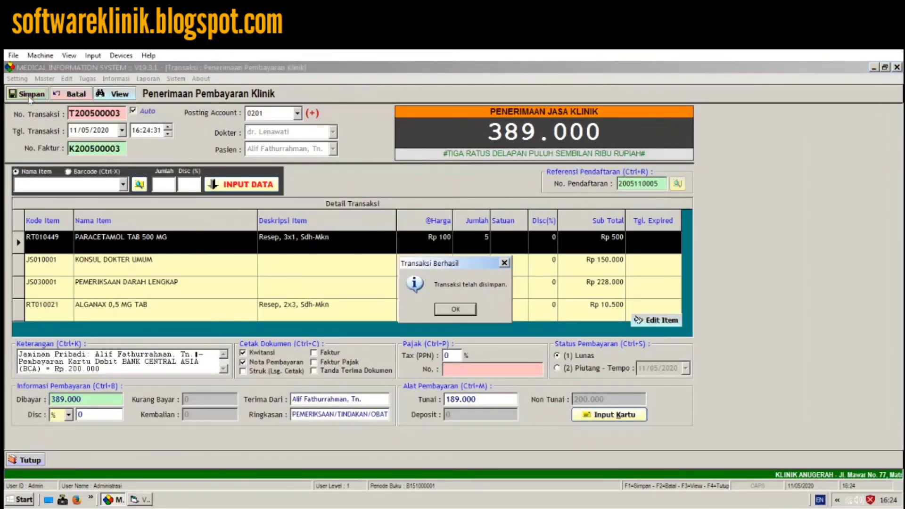
pyautogui.click(455, 310)
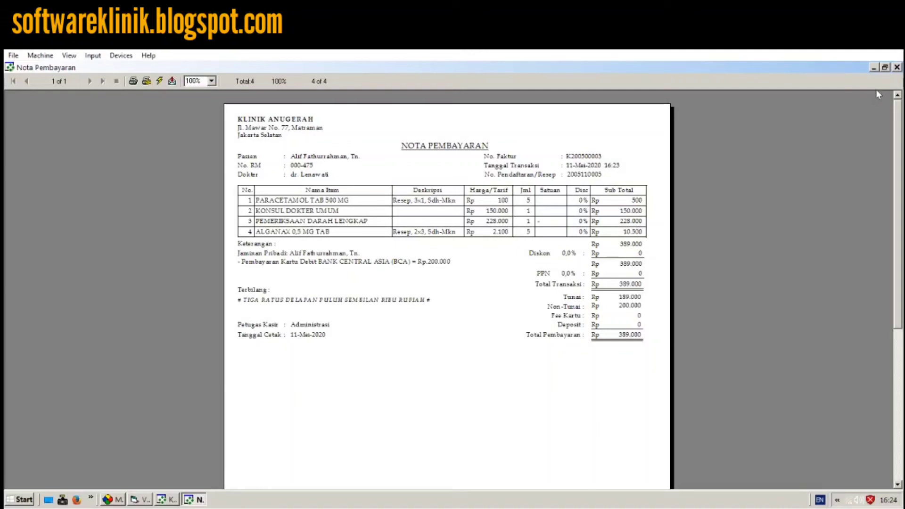
pyautogui.click(898, 67)
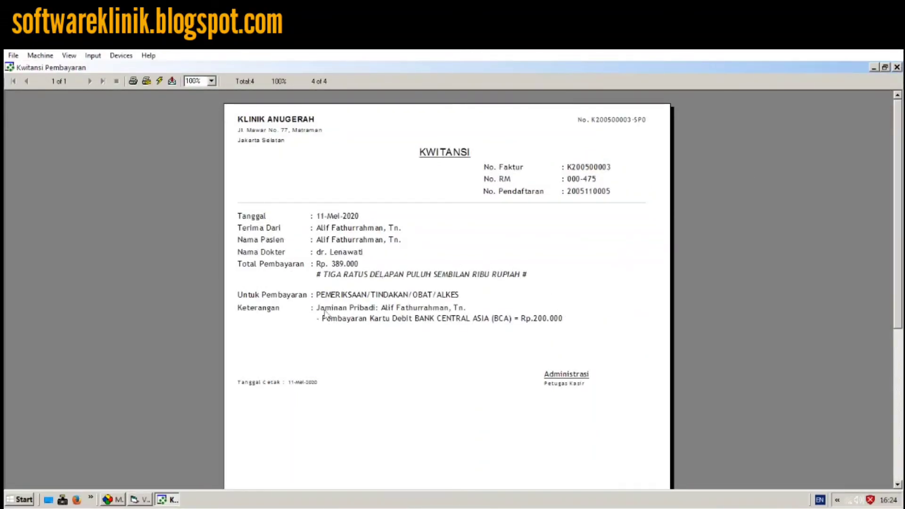
pyautogui.click(898, 67)
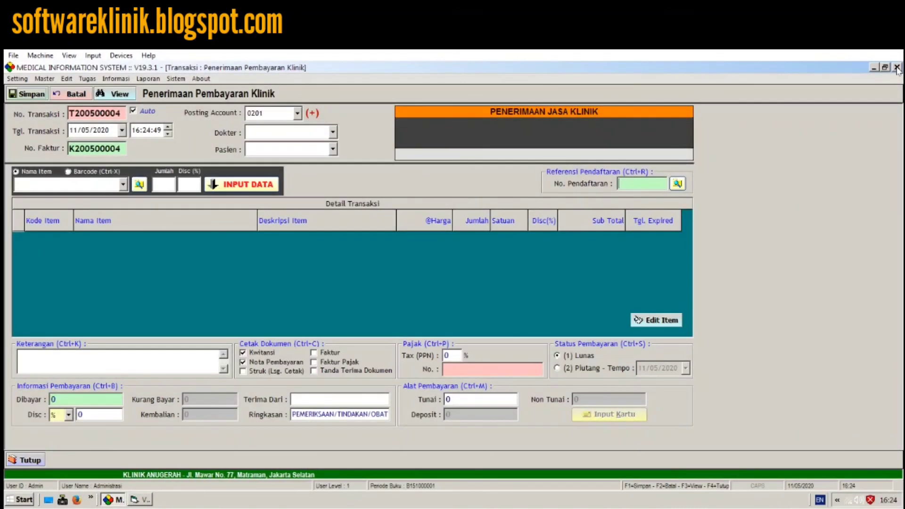
pyautogui.click(41, 461)
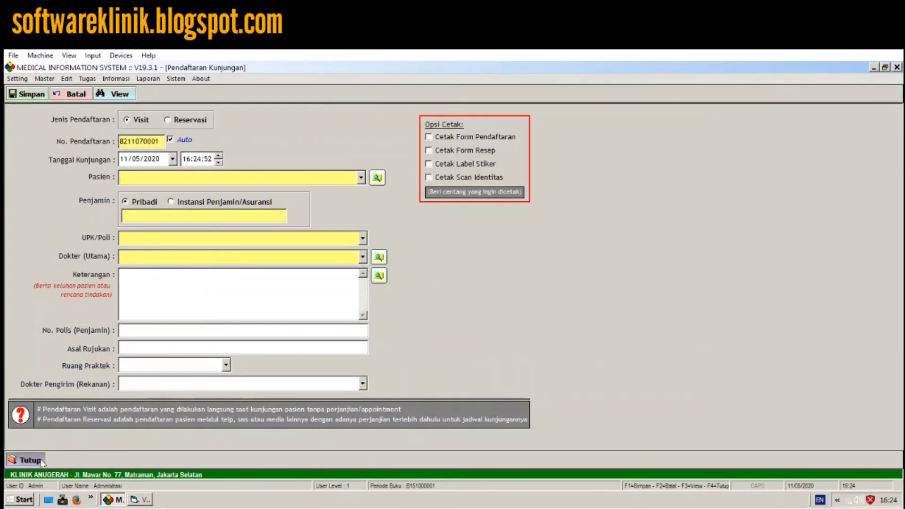